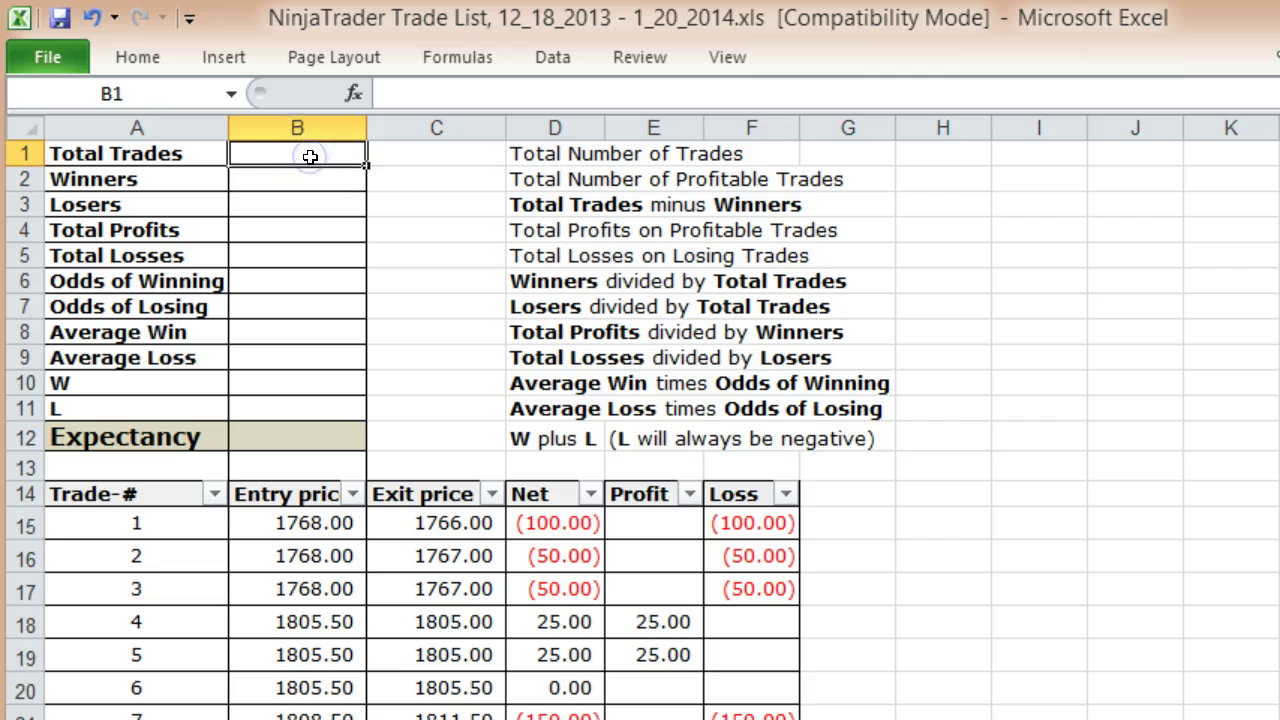
- Count Total Trades in B1 with =SUBTOTAL(103,B15:B32), giving 18
{"action": "type", "text": "sub"}
{"action": "key", "text": "BackSpace"}
{"action": "key", "text": "BackSpace"}
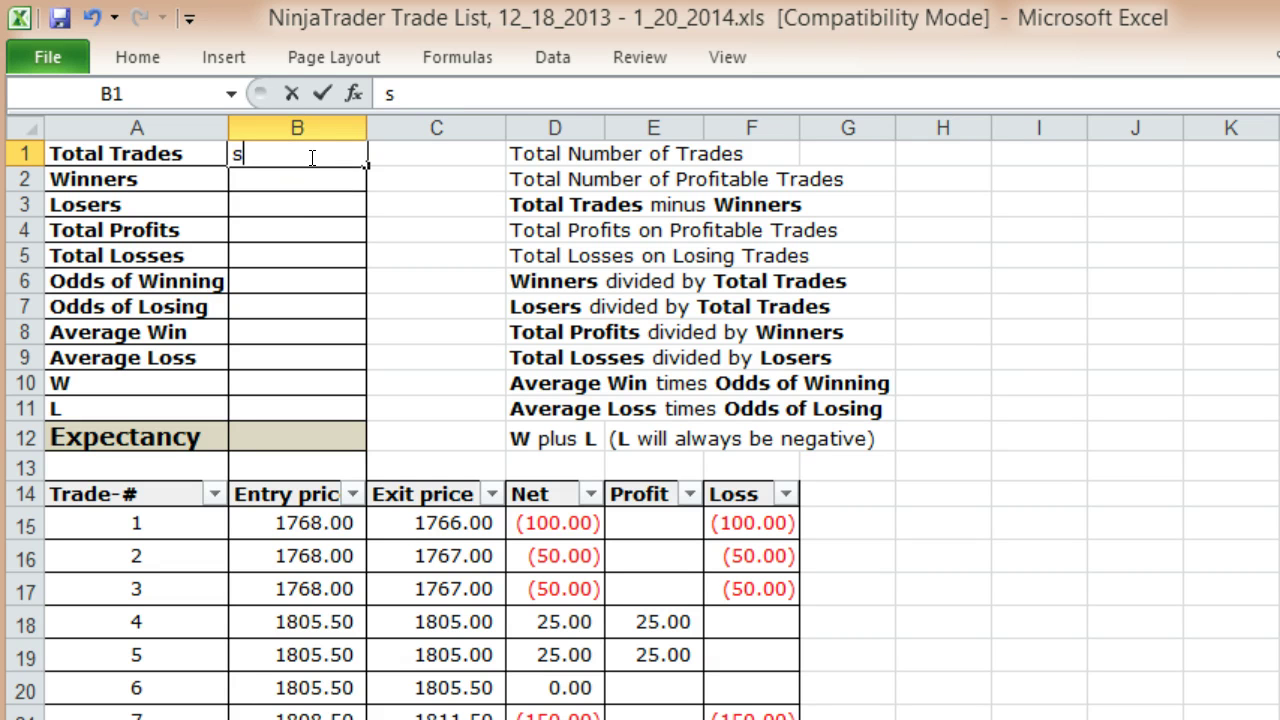
{"action": "key", "text": "BackSpace"}
{"action": "type", "text": "+subtotal("}
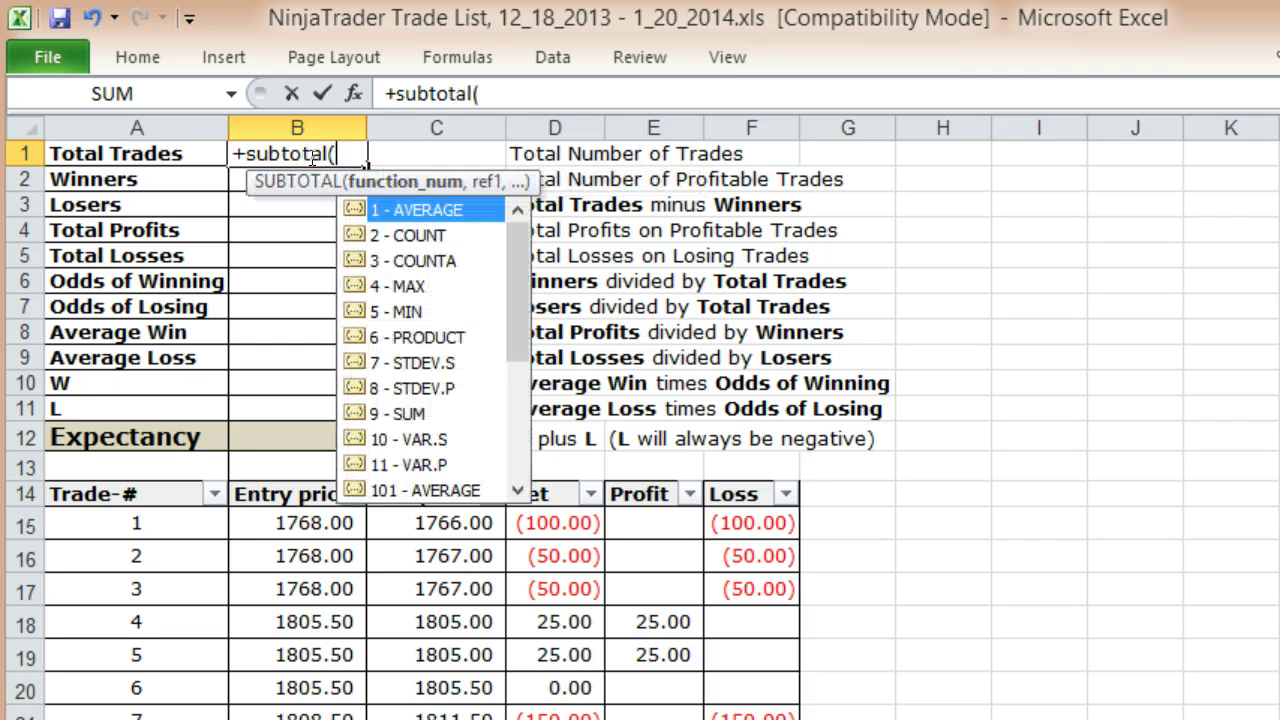
{"action": "type", "text": "103,"}
{"action": "key", "text": "Down"}
{"action": "key", "text": "Down"}
{"action": "key", "text": "Down"}
{"action": "key", "text": "Down"}
{"action": "key", "text": "Down"}
{"action": "key", "text": "Down"}
{"action": "key", "text": "Down"}
{"action": "key", "text": "Down"}
{"action": "key", "text": "Down"}
{"action": "key", "text": "Down"}
{"action": "key", "text": "Down"}
{"action": "key", "text": "Down"}
{"action": "key", "text": "Down"}
{"action": "key", "text": "Down"}
{"action": "key", "text": "ctrl+shift+Down"}
{"action": "type", "text": ")"}
{"action": "key", "text": "Tab"}
{"action": "key", "text": "Return"}
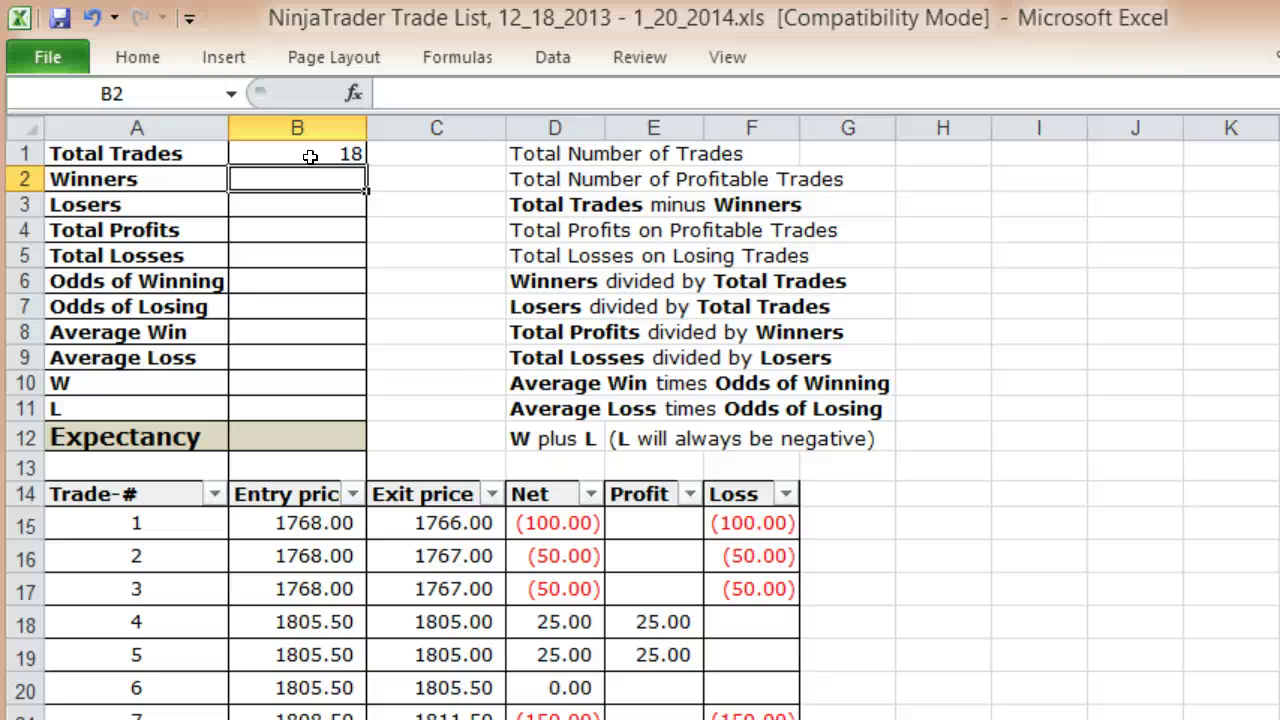
- Count Winners in B2 with =SUBTOTAL(102,E15:E32), giving 8
{"action": "type", "text": "=subtotal"}
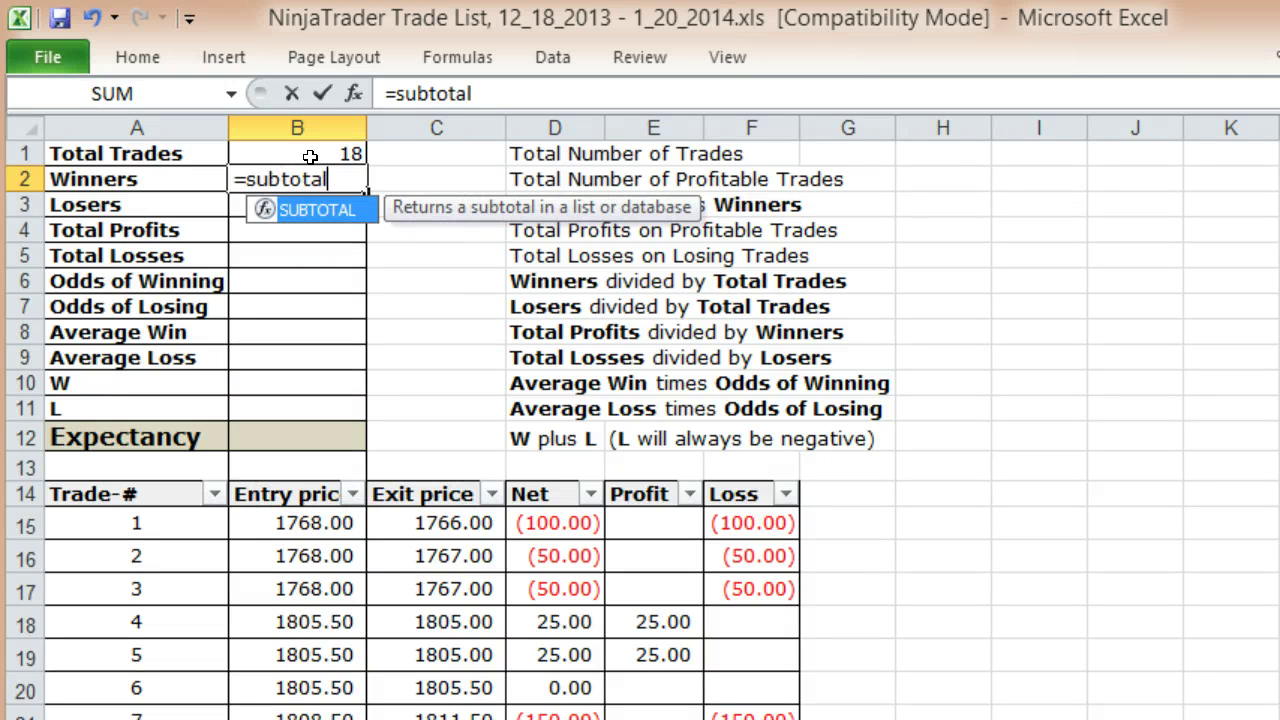
{"action": "type", "text": "(102,"}
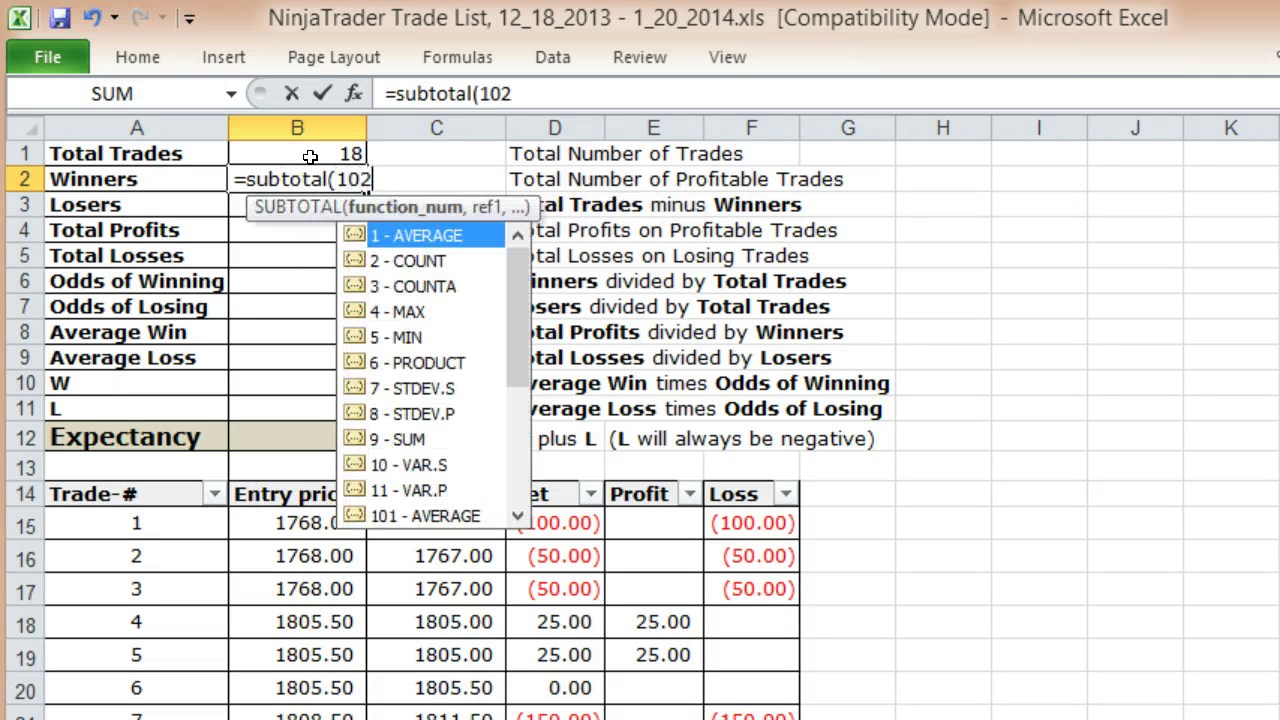
{"action": "key", "text": "Down"}
{"action": "key", "text": "Down"}
{"action": "key", "text": "Down"}
{"action": "key", "text": "Down"}
{"action": "key", "text": "Down"}
{"action": "key", "text": "Down"}
{"action": "key", "text": "Down"}
{"action": "key", "text": "Down"}
{"action": "key", "text": "Down"}
{"action": "key", "text": "Down"}
{"action": "key", "text": "Down"}
{"action": "key", "text": "Down"}
{"action": "key", "text": "Down"}
{"action": "key", "text": "Up"}
{"action": "key", "text": "Down"}
{"action": "key", "text": "Right"}
{"action": "key", "text": "Right"}
{"action": "key", "text": "Right"}
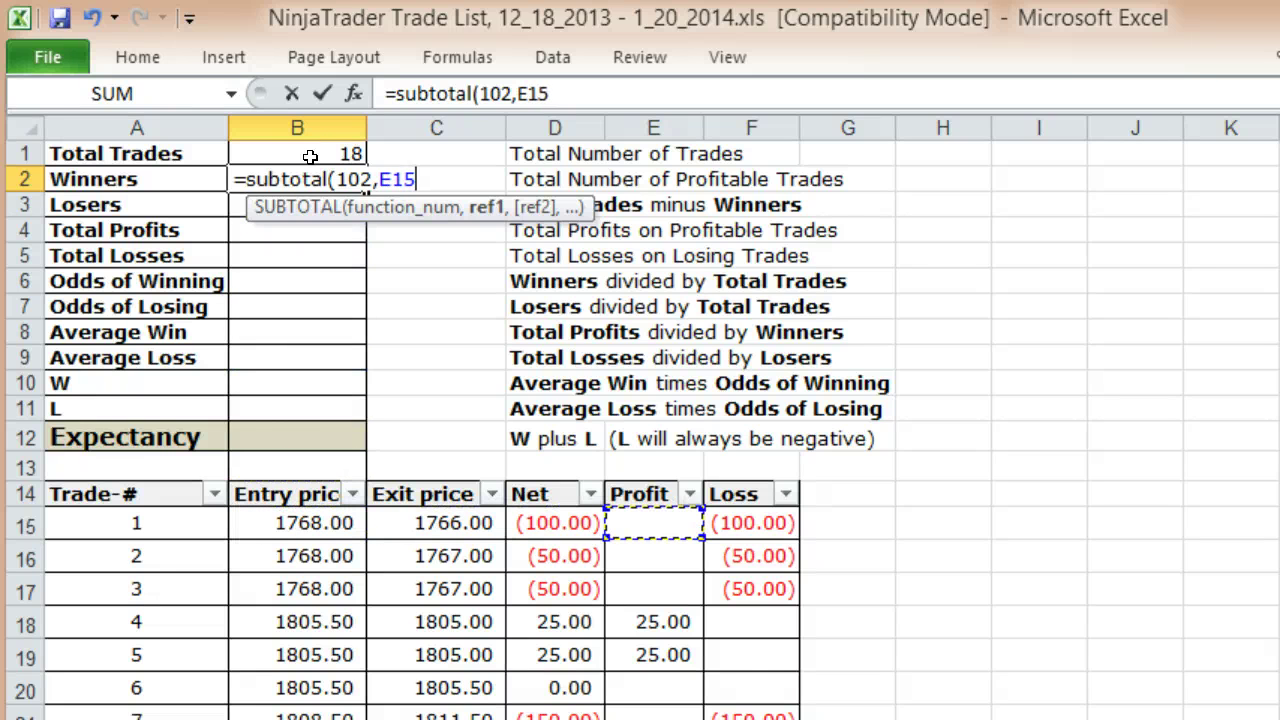
{"action": "key", "text": "ctrl+shift+Down"}
{"action": "type", "text": ")"}
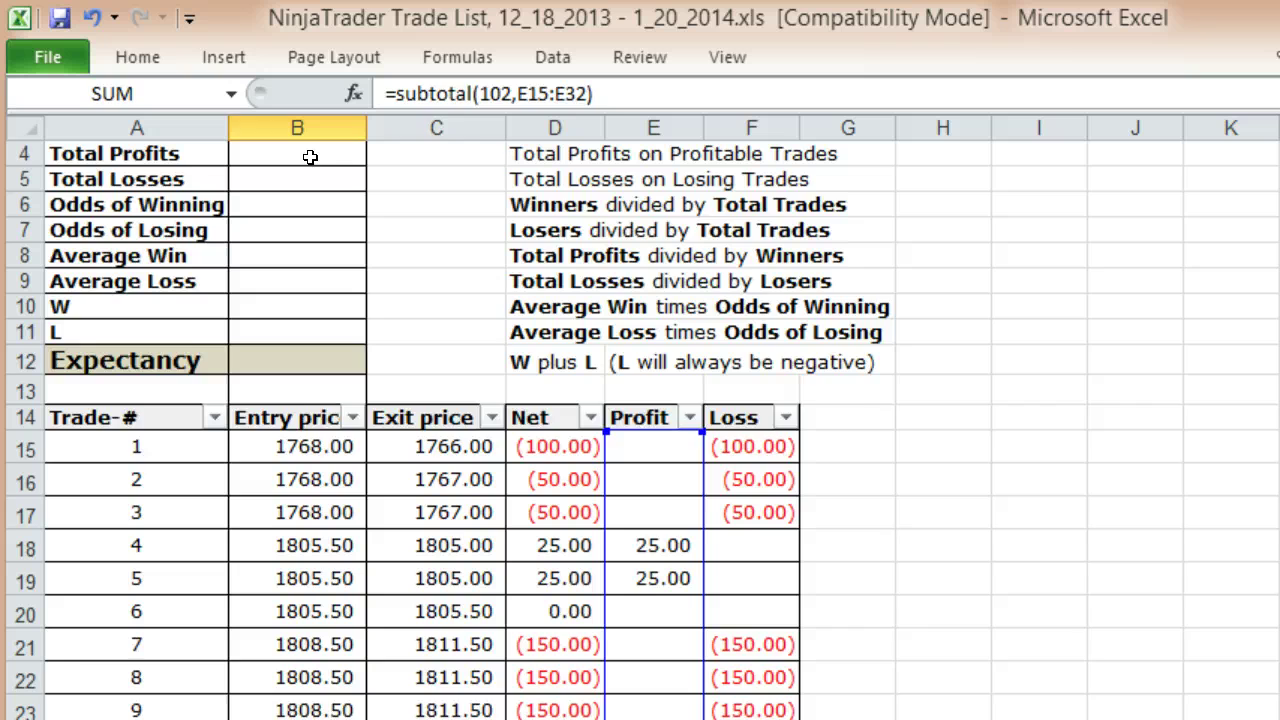
{"action": "key", "text": "Tab"}
- Compute Losers in B3 as =B1-B2, giving 10
{"action": "key", "text": "Up"}
{"action": "key", "text": "Left"}
{"action": "key", "text": "Down"}
{"action": "key", "text": "Down"}
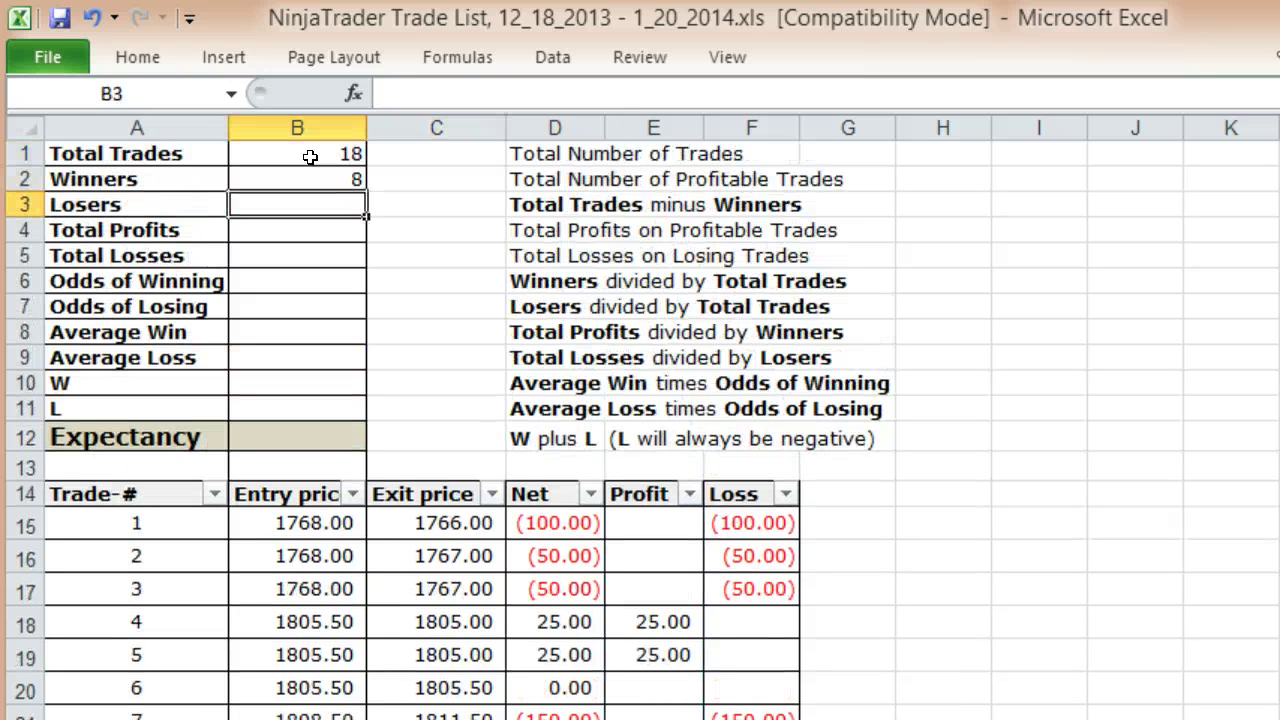
{"action": "type", "text": "="}
{"action": "key", "text": "Up"}
{"action": "key", "text": "Up"}
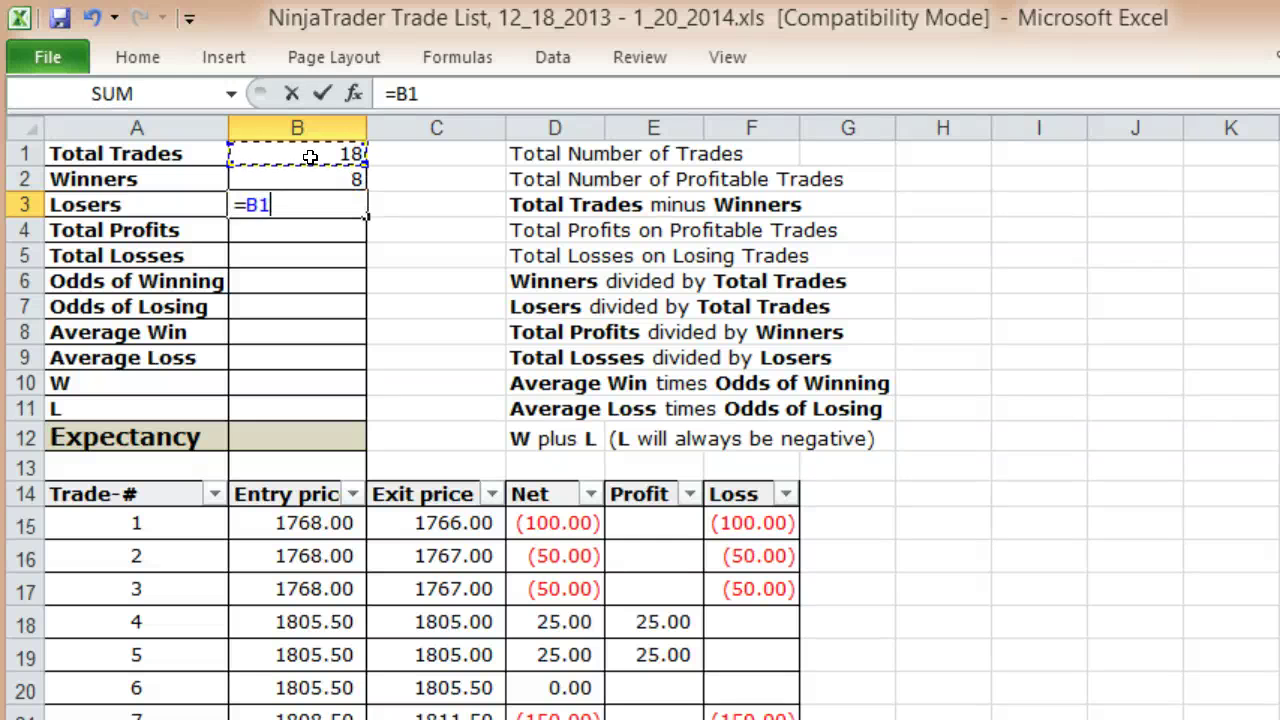
{"action": "type", "text": "-"}
{"action": "key", "text": "Up"}
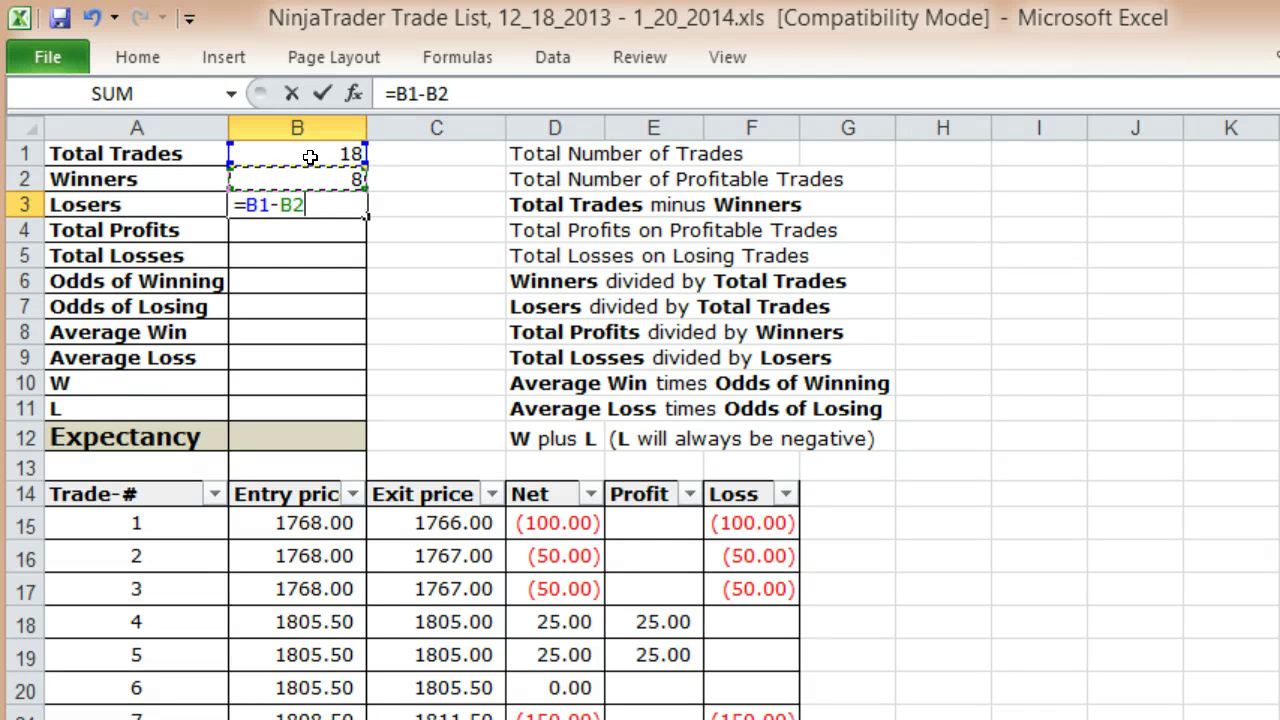
{"action": "key", "text": "Tab"}
{"action": "key", "text": "Return"}
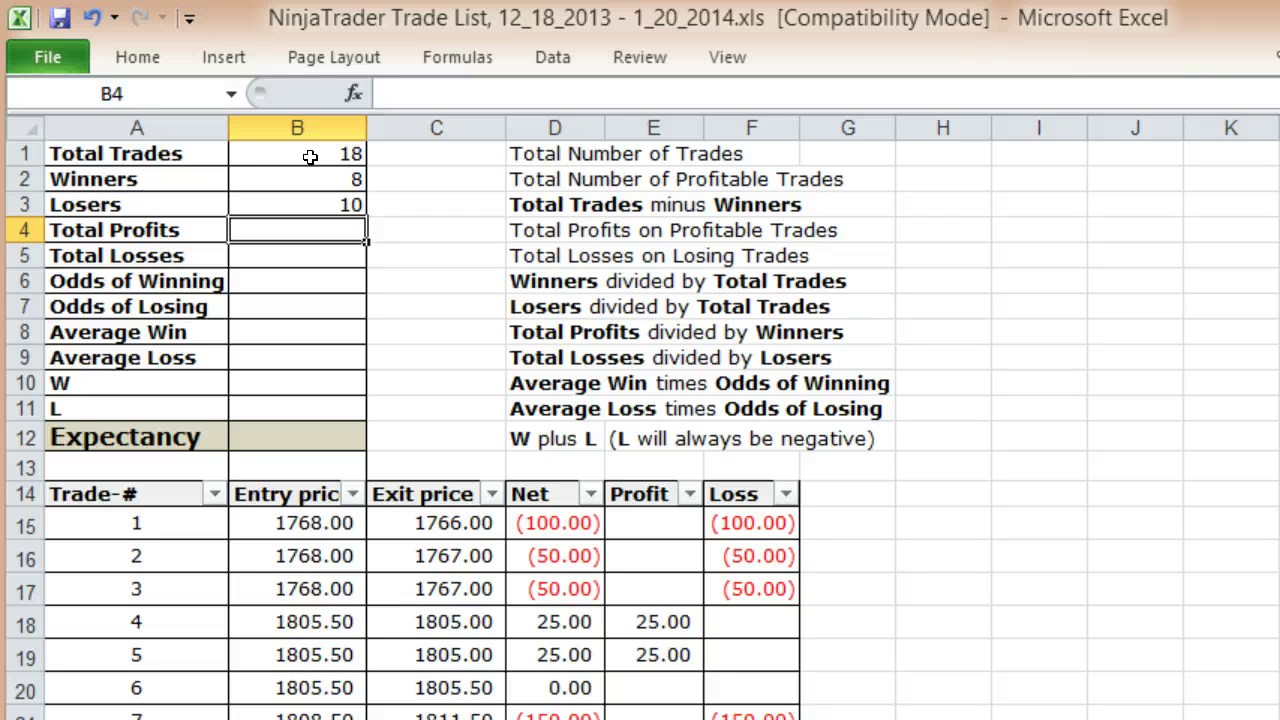
- Sum Total Profits in B4 with =SUBTOTAL(109,E15:E32), giving $3,800.00
{"action": "type", "text": "=s"}
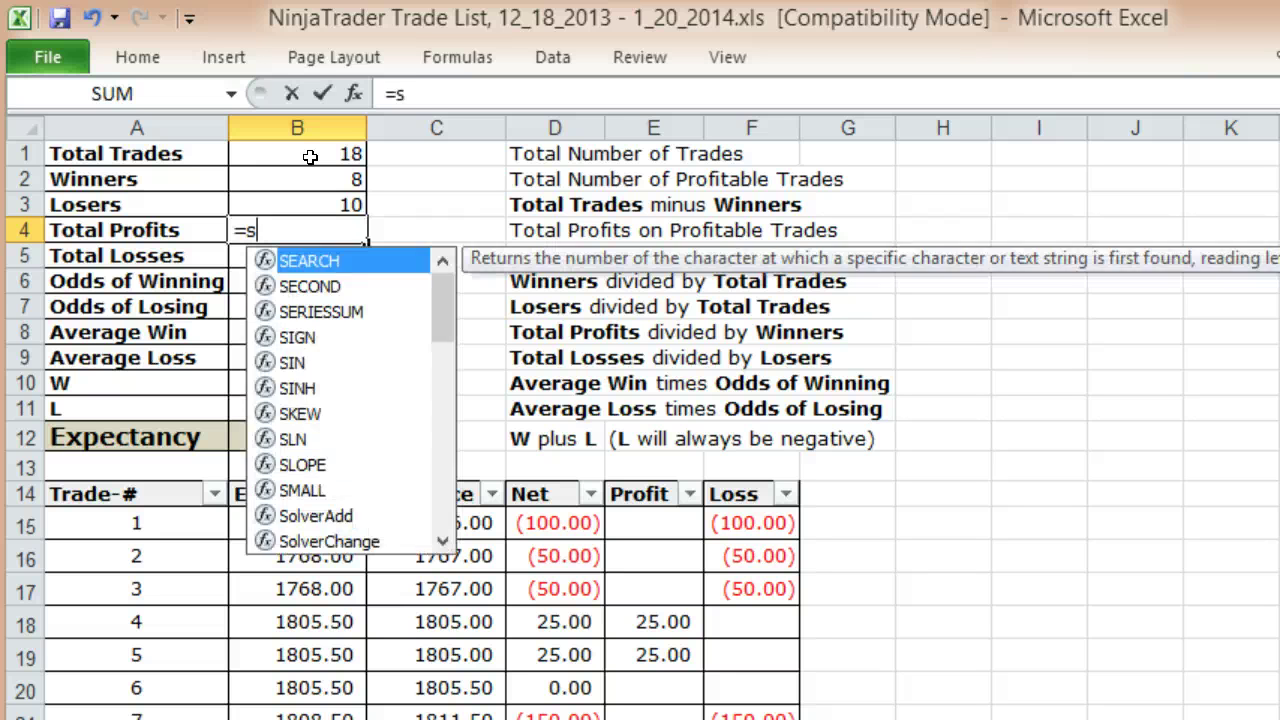
{"action": "type", "text": "ubtotal(109"}
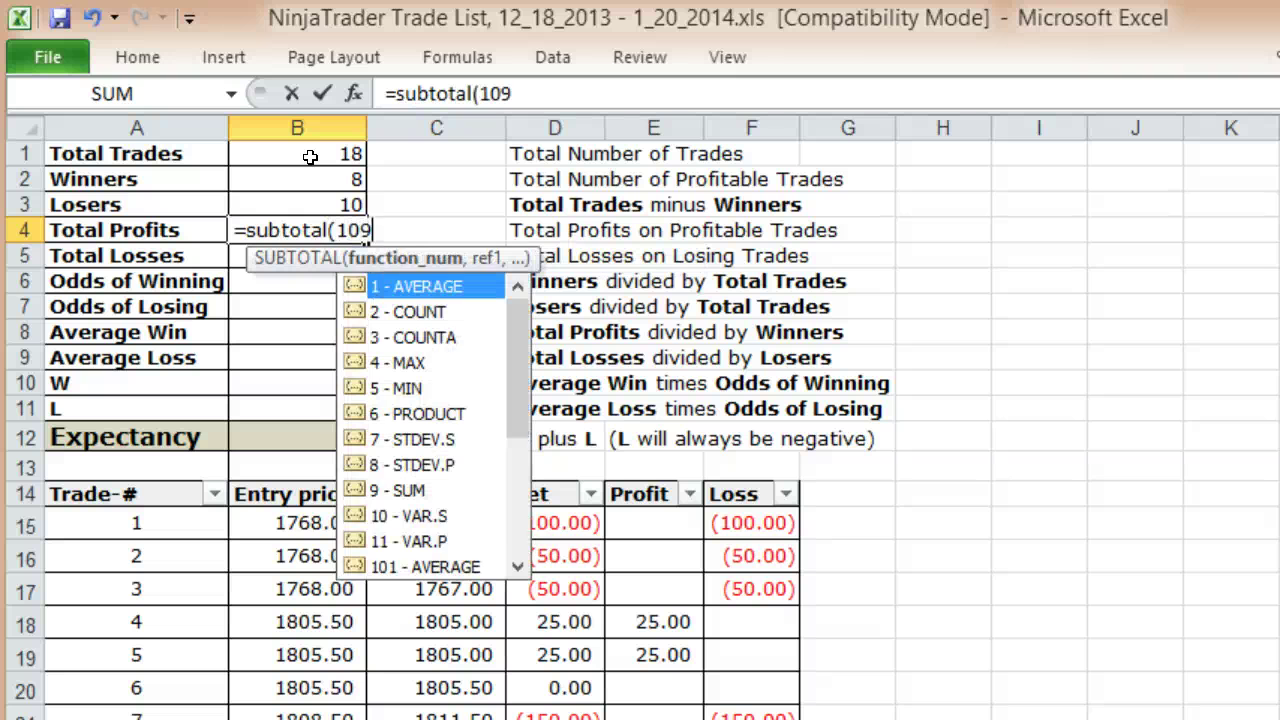
{"action": "type", "text": ","}
{"action": "key", "text": "Down"}
{"action": "key", "text": "Down"}
{"action": "key", "text": "Down"}
{"action": "key", "text": "Down"}
{"action": "key", "text": "Down"}
{"action": "key", "text": "Down"}
{"action": "key", "text": "Down"}
{"action": "key", "text": "Down"}
{"action": "key", "text": "Down"}
{"action": "key", "text": "Down"}
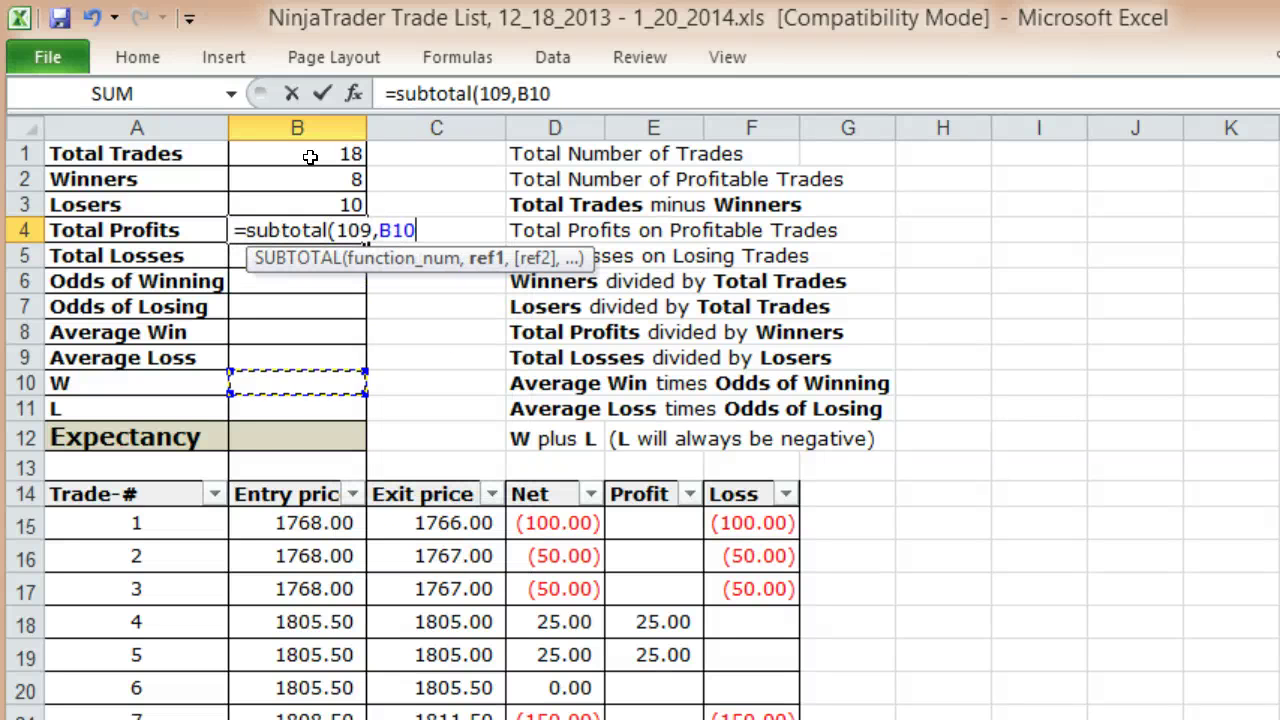
{"action": "key", "text": "Right"}
{"action": "key", "text": "Right"}
{"action": "key", "text": "Right"}
{"action": "key", "text": "Down"}
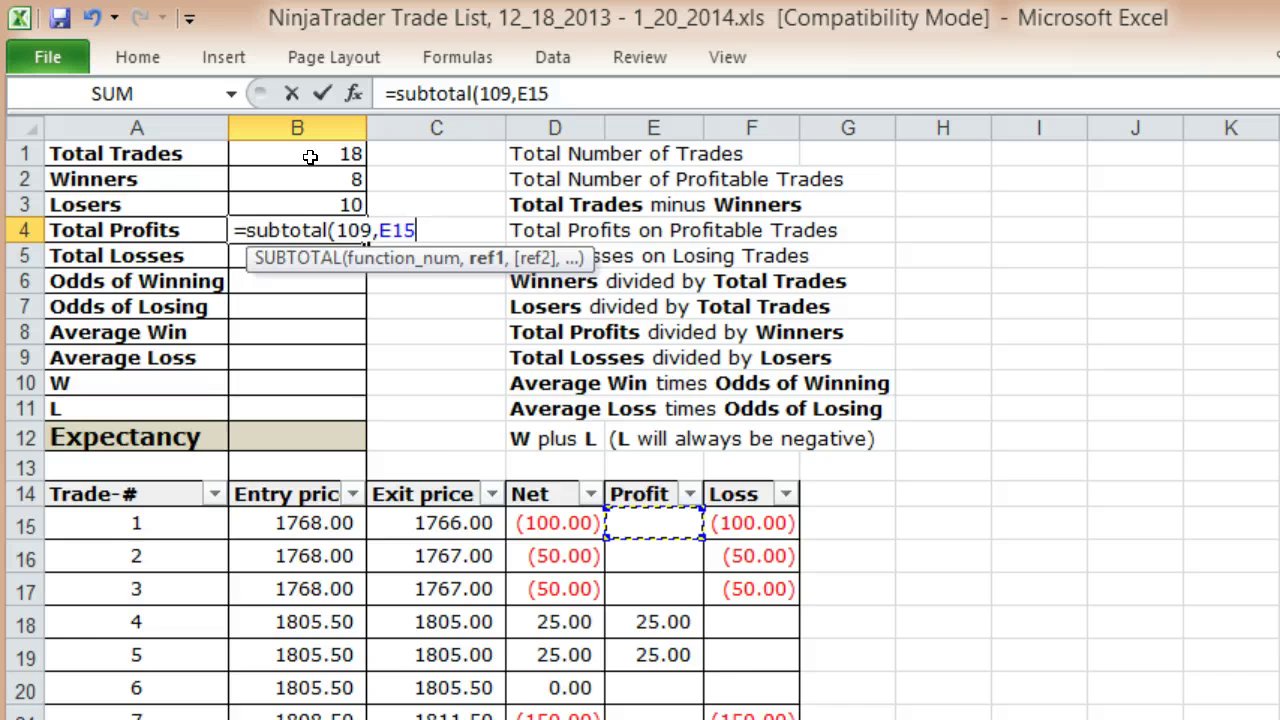
{"action": "key", "text": "ctrl+shift+Down"}
{"action": "type", "text": ")"}
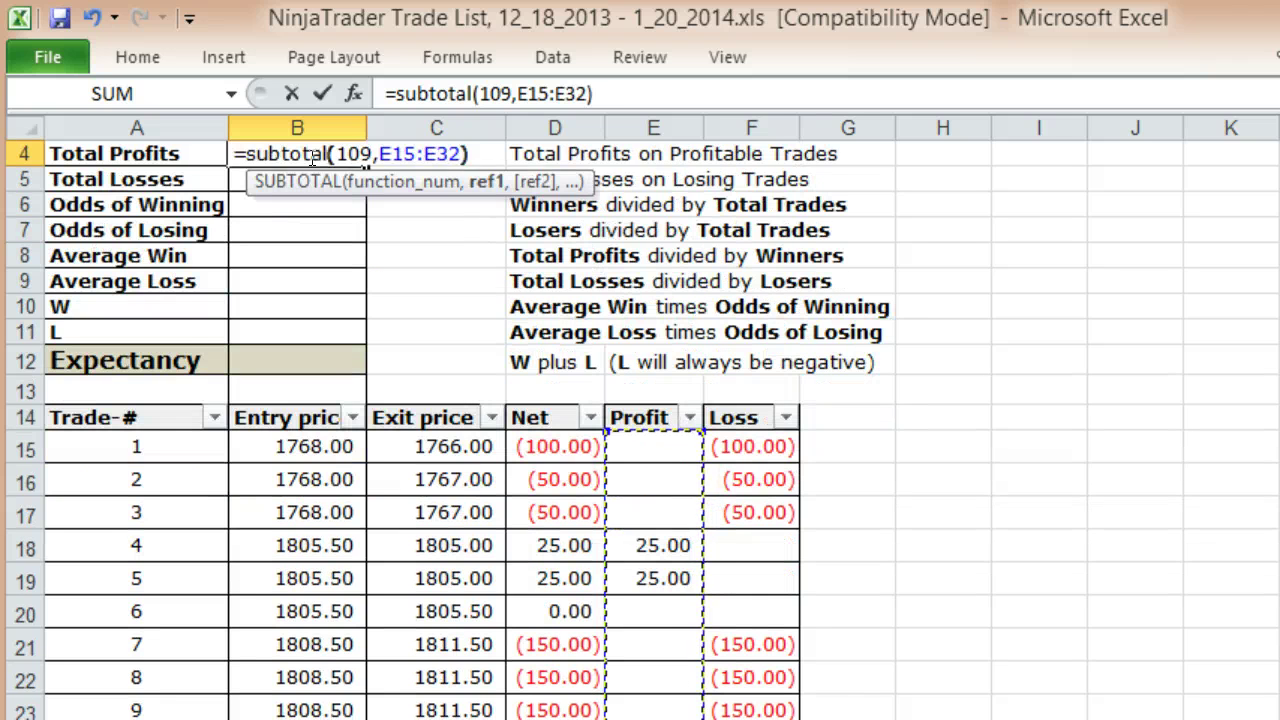
{"action": "key", "text": "Tab"}
{"action": "key", "text": "Up"}
{"action": "key", "text": "Down"}
{"action": "key", "text": "Left"}
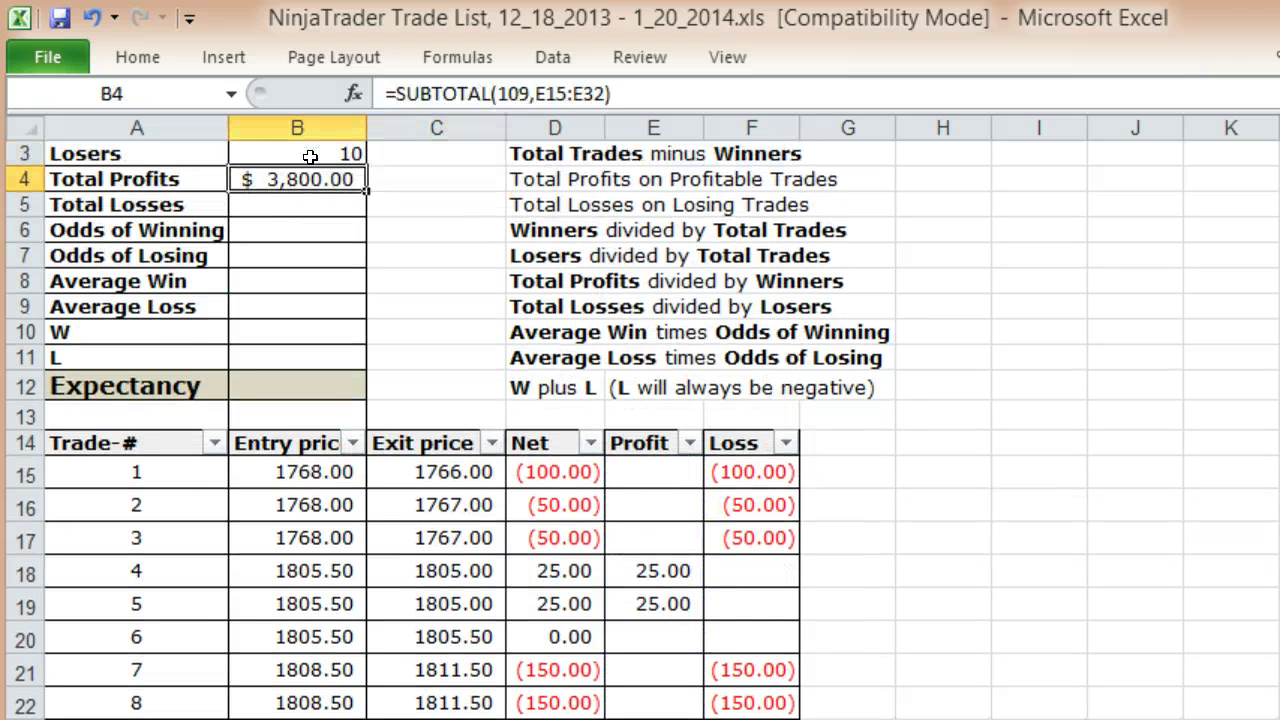
{"action": "key", "text": "Up"}
{"action": "key", "text": "Up"}
{"action": "key", "text": "Down"}
{"action": "key", "text": "Down"}
{"action": "key", "text": "Down"}
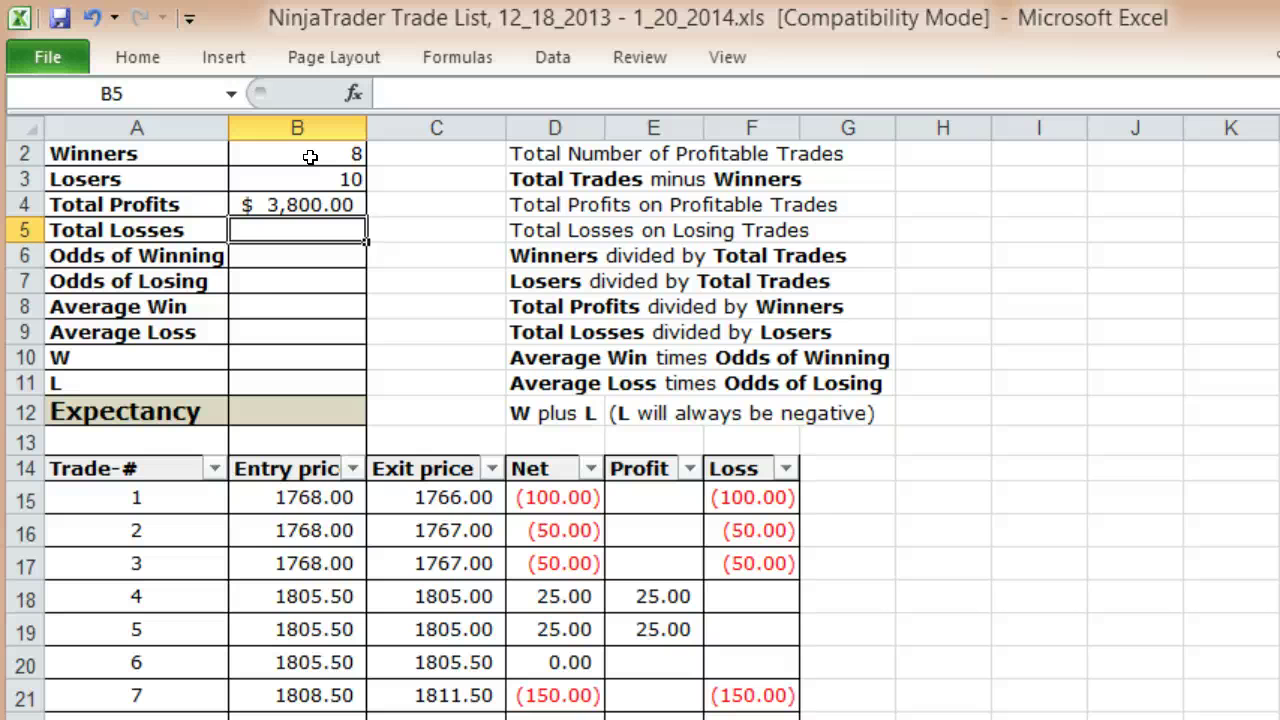
- Sum Total Losses in B5 with =SUBTOTAL(109,F15:F32), giving (1,100.00)
{"action": "type", "text": "=subtotal("}
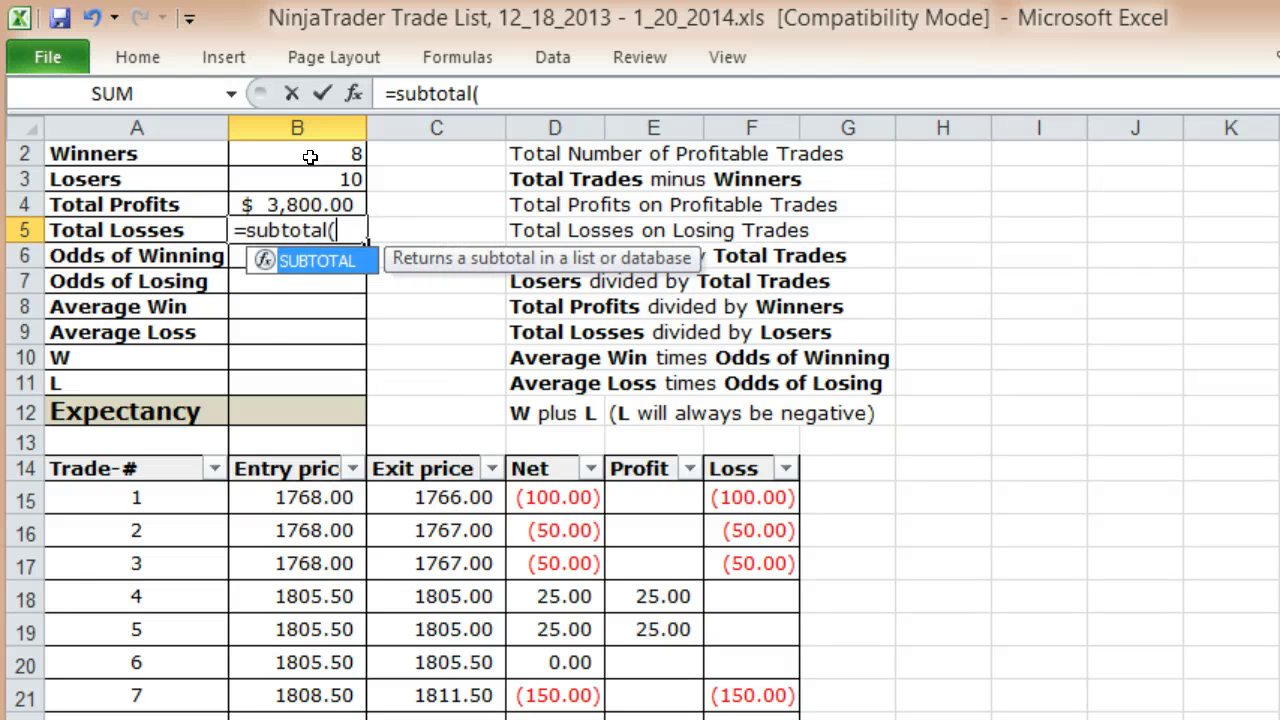
{"action": "type", "text": "109,"}
{"action": "key", "text": "Down"}
{"action": "key", "text": "Down"}
{"action": "key", "text": "Down"}
{"action": "key", "text": "Down"}
{"action": "key", "text": "Down"}
{"action": "key", "text": "Down"}
{"action": "key", "text": "Down"}
{"action": "key", "text": "Down"}
{"action": "key", "text": "Down"}
{"action": "key", "text": "Down"}
{"action": "key", "text": "Right"}
{"action": "key", "text": "Right"}
{"action": "key", "text": "Right"}
{"action": "key", "text": "Right"}
{"action": "key", "text": "ctrl+shift+Down"}
{"action": "type", "text": ")"}
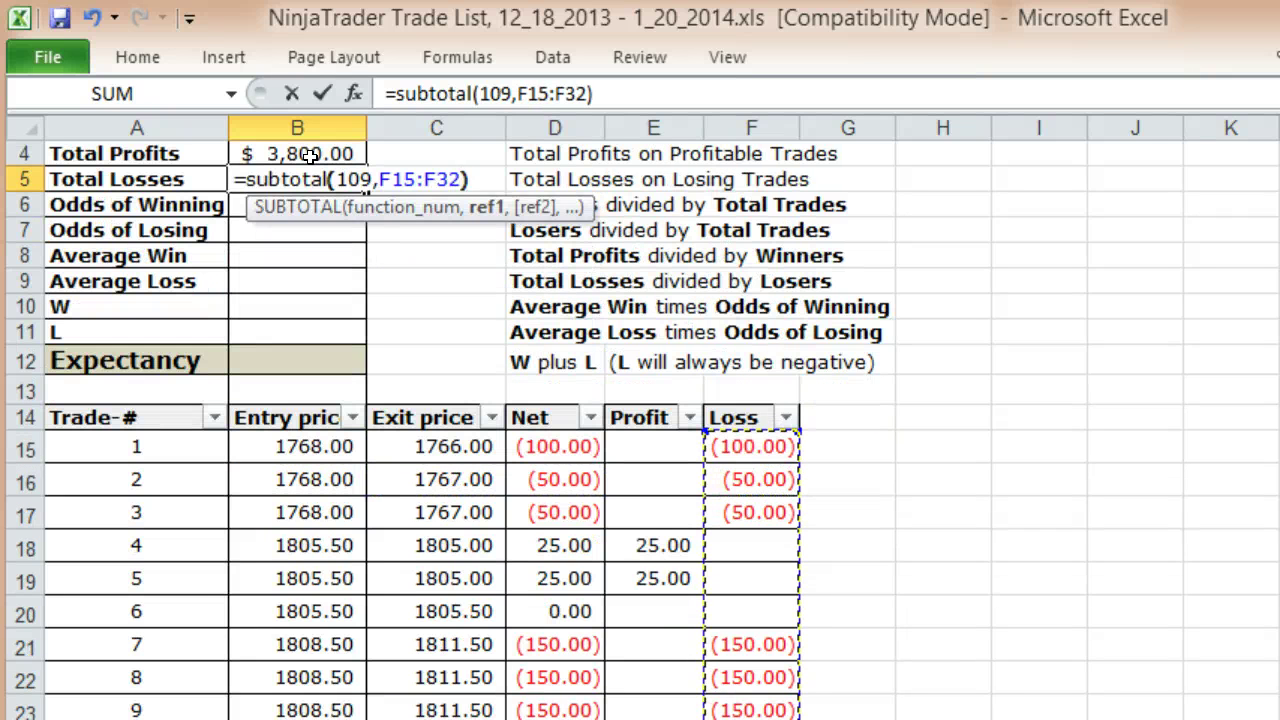
{"action": "key", "text": "Tab"}
{"action": "left_click", "coordinate": [310, 155]}
{"action": "key", "text": "Left"}
{"action": "key", "text": "Up"}
{"action": "key", "text": "Up"}
{"action": "key", "text": "Up"}
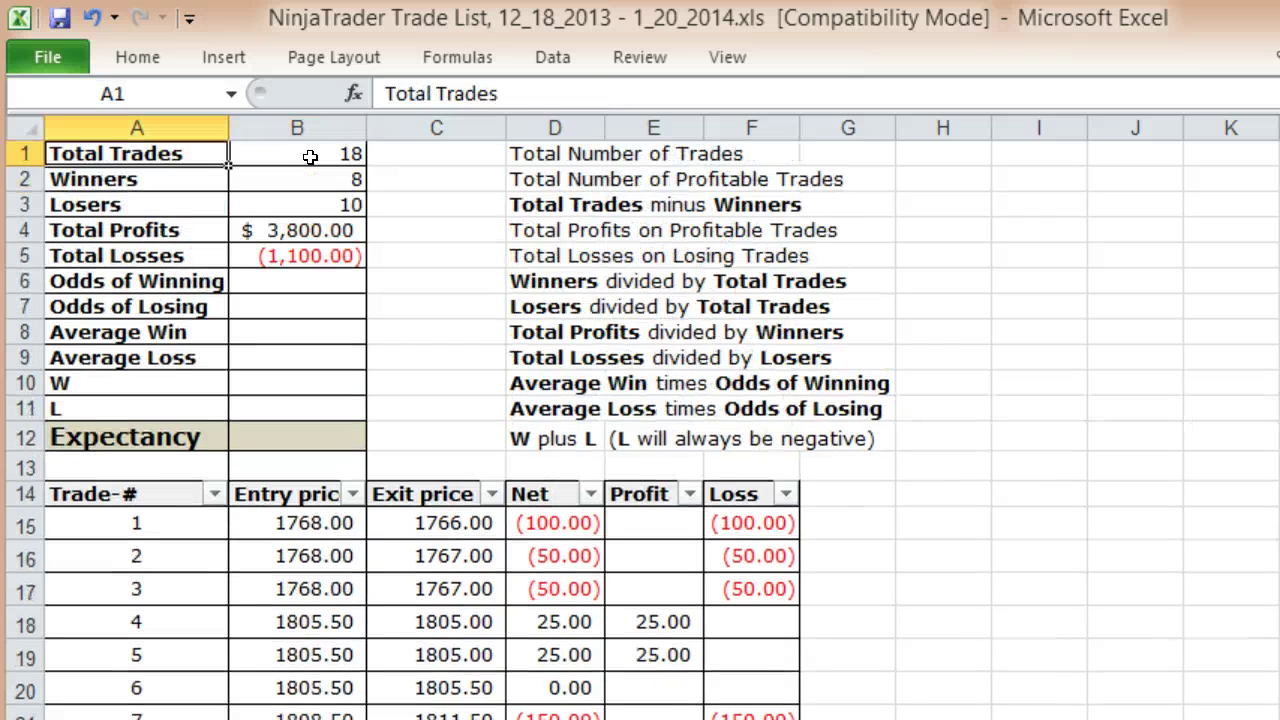
{"action": "key", "text": "Down"}
{"action": "key", "text": "Down"}
{"action": "key", "text": "Down"}
{"action": "key", "text": "Down"}
{"action": "key", "text": "Down"}
{"action": "key", "text": "Right"}
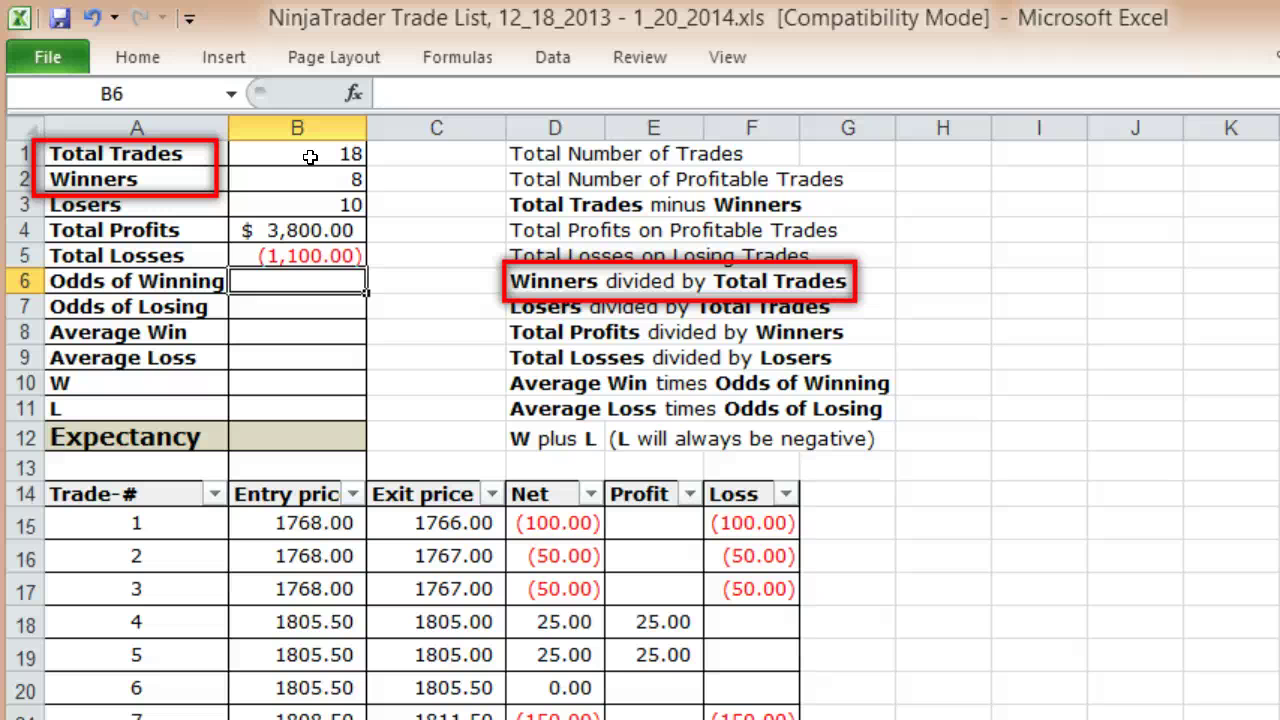
- Enter Odds of Winning in B6 as =B2/B1, showing 44%
{"action": "type", "text": "="}
{"action": "key", "text": "Up"}
{"action": "key", "text": "Up"}
{"action": "key", "text": "Up"}
{"action": "key", "text": "Up"}
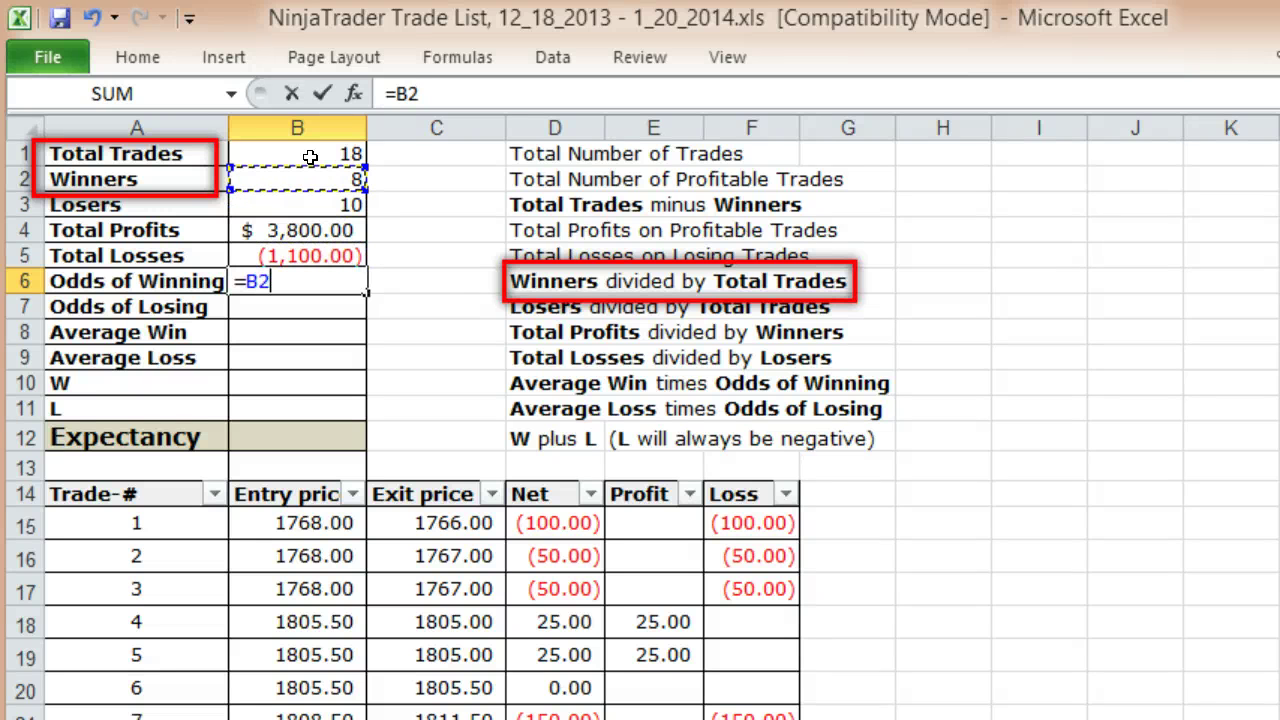
{"action": "type", "text": "/"}
{"action": "key", "text": "Up"}
{"action": "key", "text": "Up"}
{"action": "key", "text": "Up"}
{"action": "key", "text": "Up"}
{"action": "key", "text": "Up"}
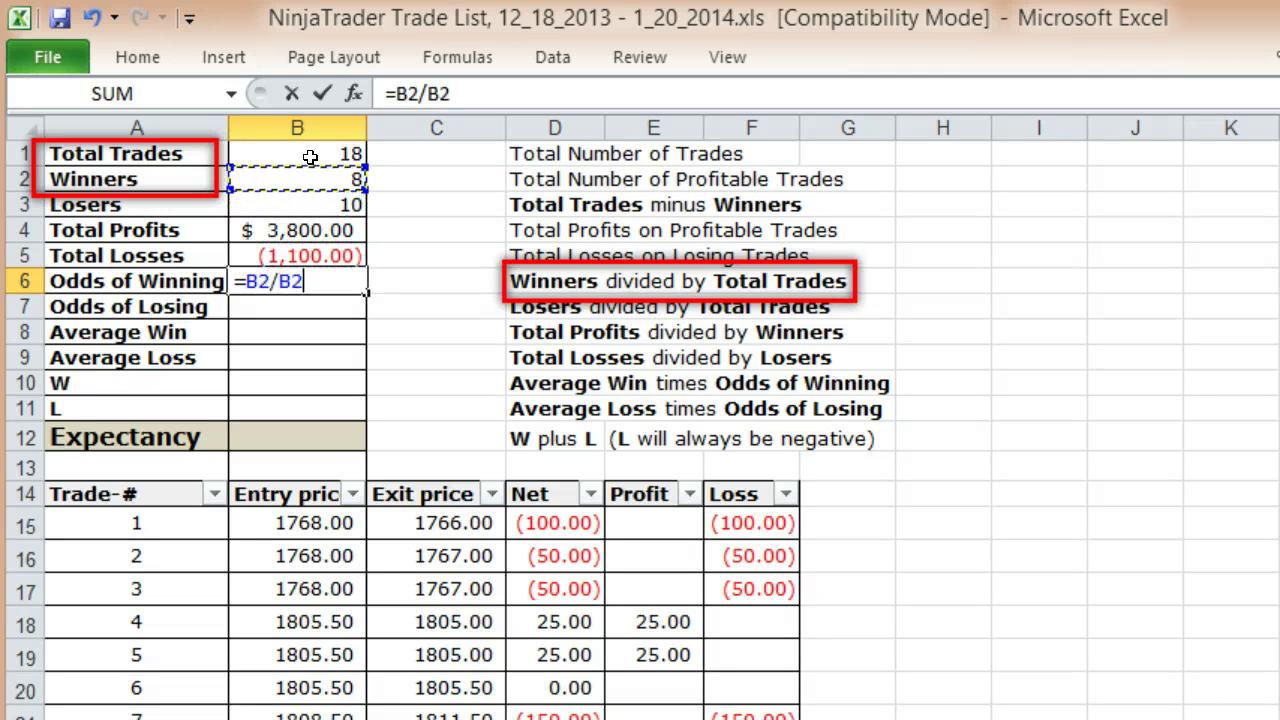
{"action": "key", "text": "Tab"}
{"action": "key", "text": "Return"}
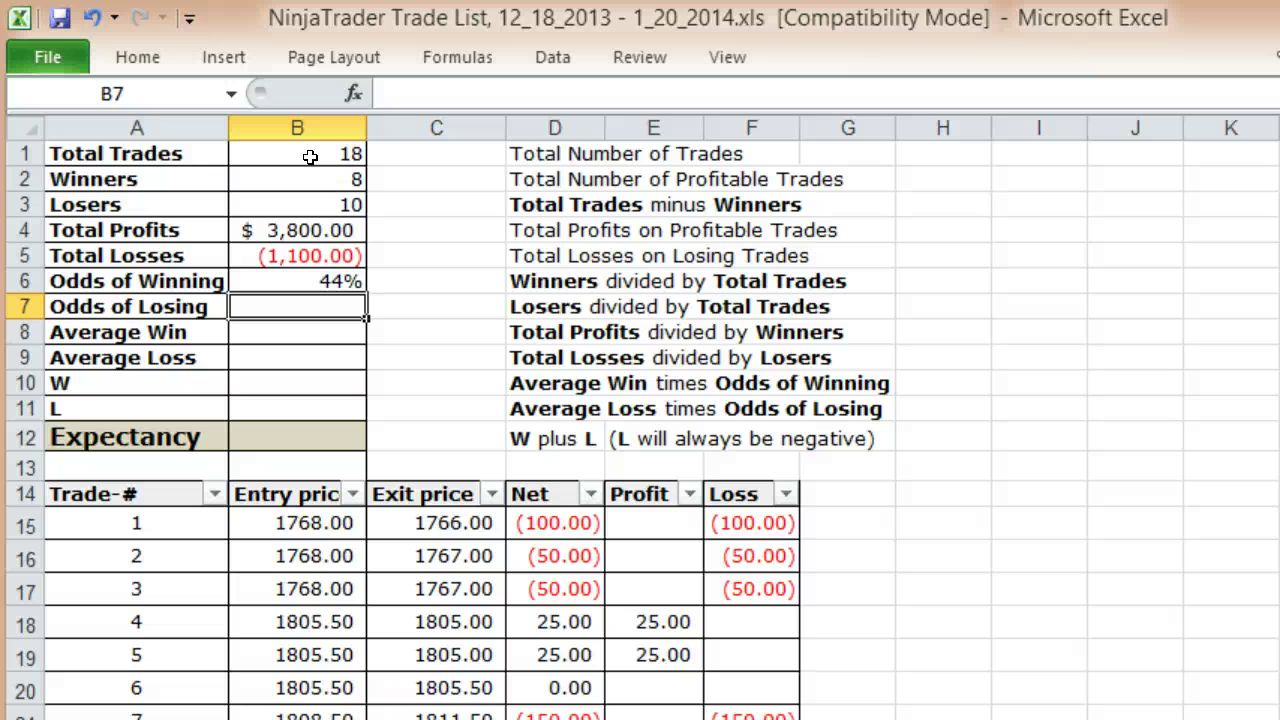
- Enter Odds of Losing in B7 as =B3/B1, showing 56%
{"action": "type", "text": "="}
{"action": "key", "text": "Up"}
{"action": "key", "text": "Up"}
{"action": "key", "text": "Up"}
{"action": "key", "text": "Up"}
{"action": "type", "text": "/"}
{"action": "key", "text": "Up"}
{"action": "key", "text": "Up"}
{"action": "key", "text": "Up"}
{"action": "key", "text": "Up"}
{"action": "key", "text": "Up"}
{"action": "key", "text": "Up"}
{"action": "key", "text": "Tab"}
{"action": "key", "text": "Down"}
{"action": "key", "text": "Down"}
{"action": "key", "text": "Left"}
{"action": "key", "text": "Up"}
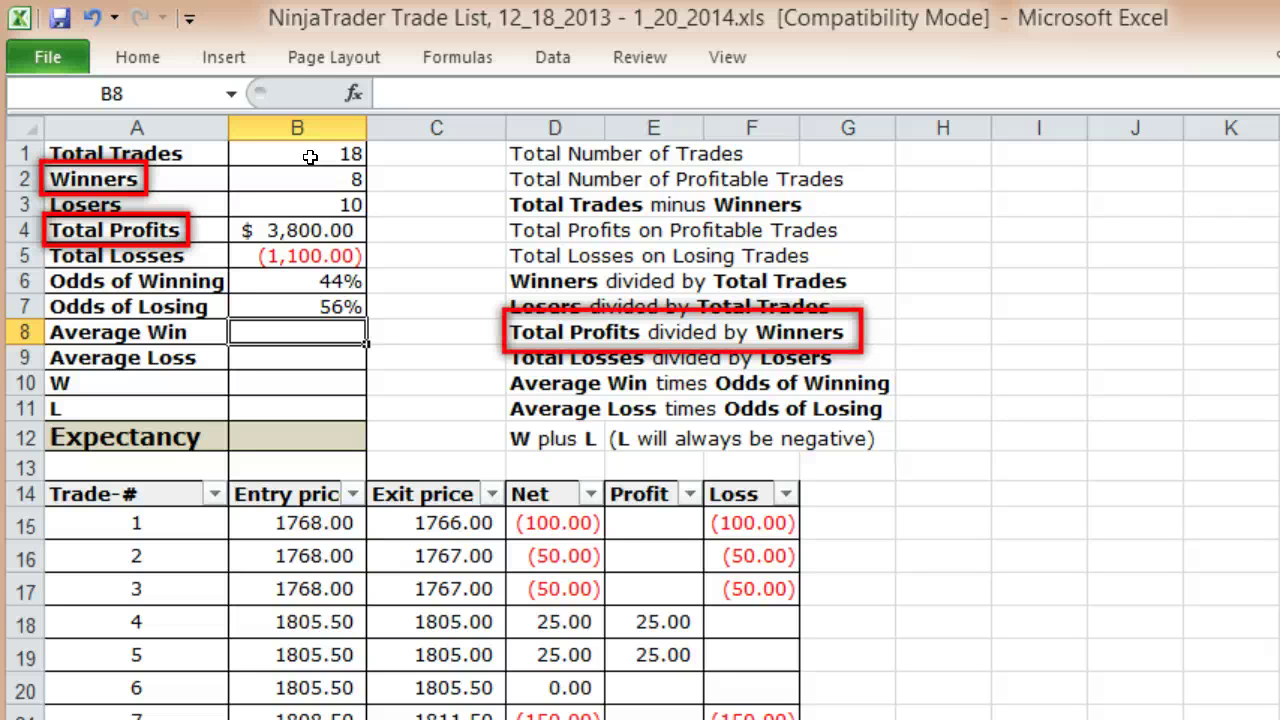
- Enter Average Win in B8 as =B4/B2, giving $475.00
{"action": "type", "text": "="}
{"action": "key", "text": "Up"}
{"action": "key", "text": "Up"}
{"action": "key", "text": "Up"}
{"action": "key", "text": "Up"}
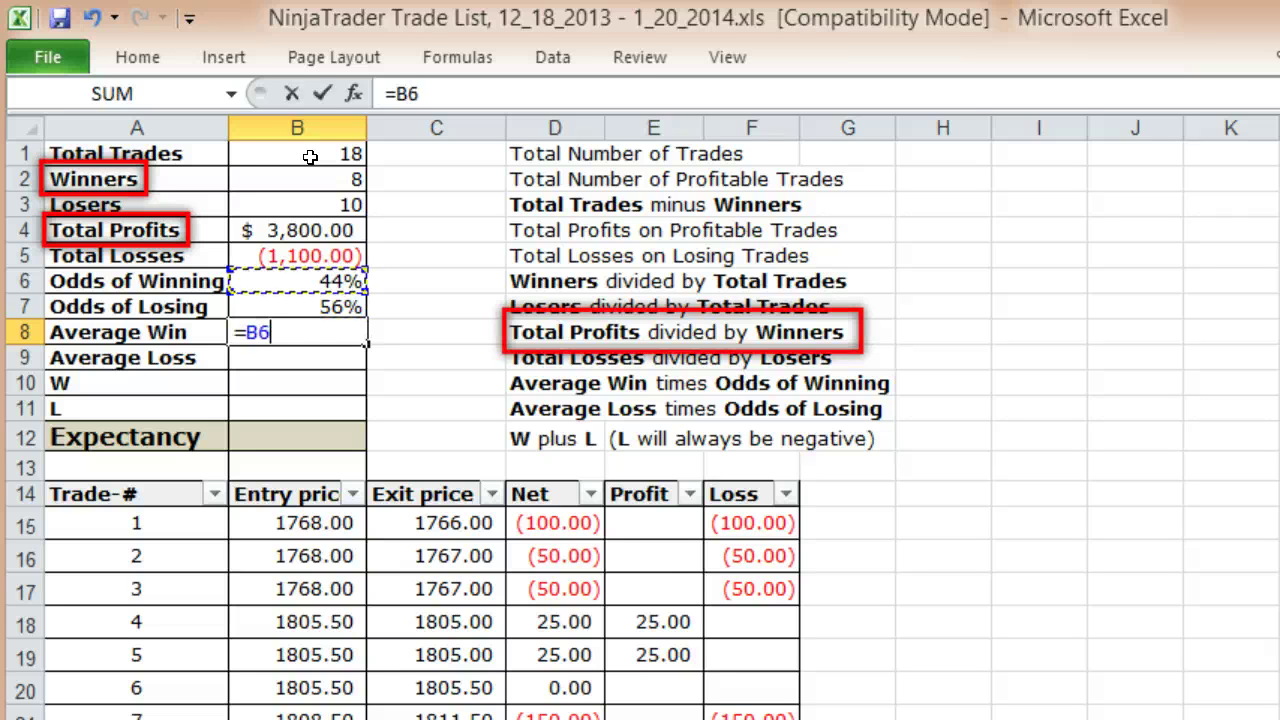
{"action": "type", "text": "/"}
{"action": "key", "text": "Up"}
{"action": "key", "text": "Up"}
{"action": "key", "text": "Up"}
{"action": "key", "text": "Up"}
{"action": "key", "text": "Up"}
{"action": "key", "text": "Up"}
{"action": "key", "text": "Tab"}
{"action": "key", "text": "Down"}
{"action": "key", "text": "Left"}
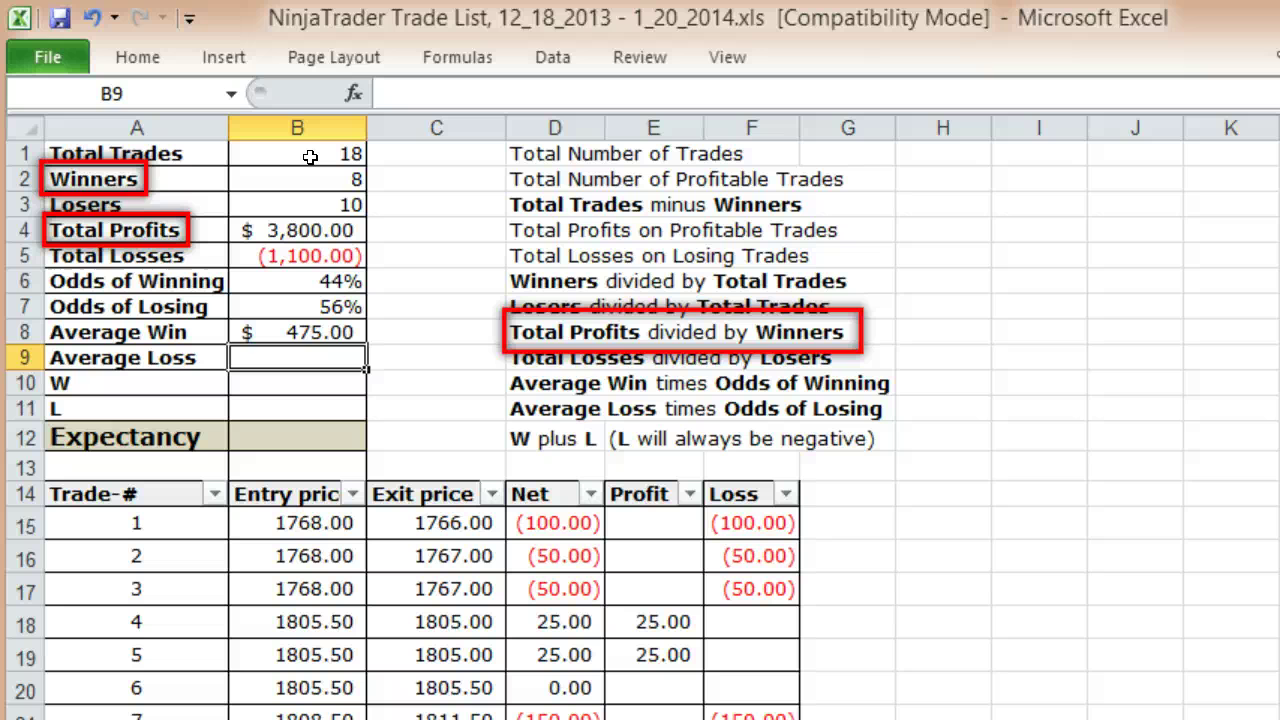
- Enter Average Loss in B9 as =B5/B3, giving (110.00)
{"action": "type", "text": "="}
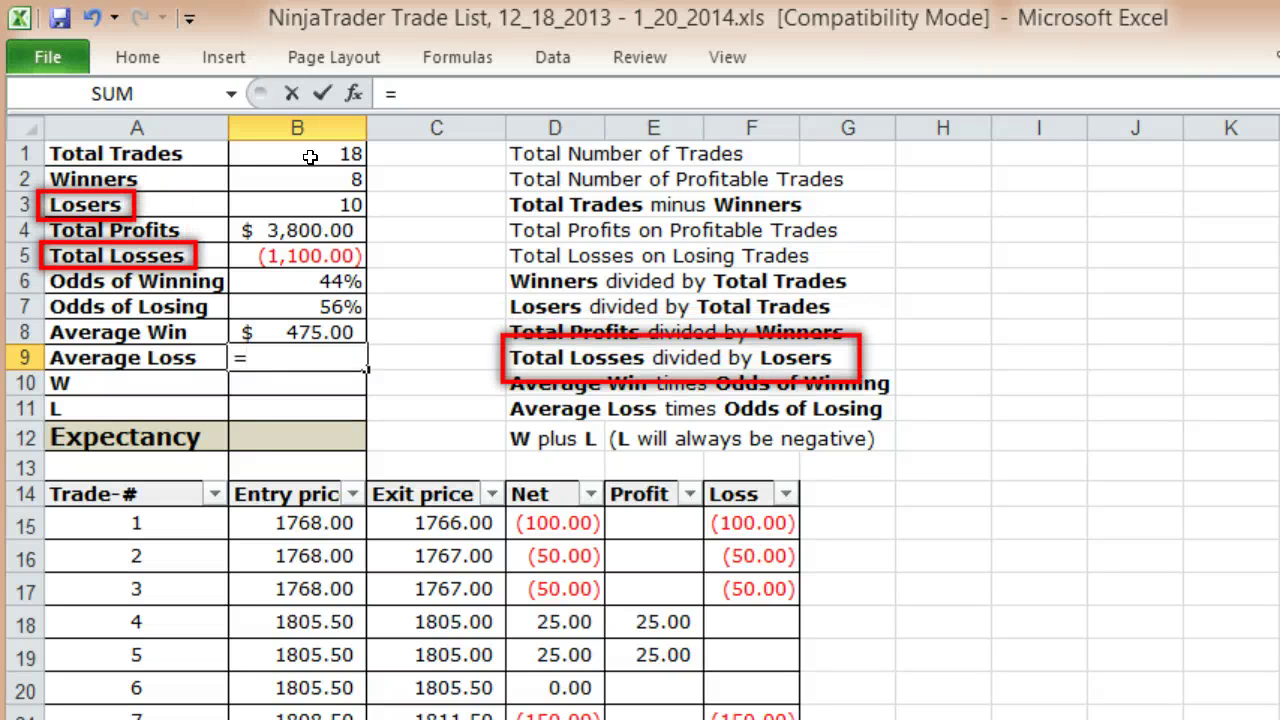
{"action": "key", "text": "Up"}
{"action": "key", "text": "Up"}
{"action": "key", "text": "Up"}
{"action": "key", "text": "Up"}
{"action": "type", "text": "/"}
{"action": "key", "text": "Up"}
{"action": "key", "text": "Up"}
{"action": "key", "text": "Up"}
{"action": "key", "text": "Up"}
{"action": "key", "text": "Up"}
{"action": "key", "text": "Up"}
{"action": "key", "text": "Tab"}
{"action": "key", "text": "Left"}
{"action": "key", "text": "Down"}
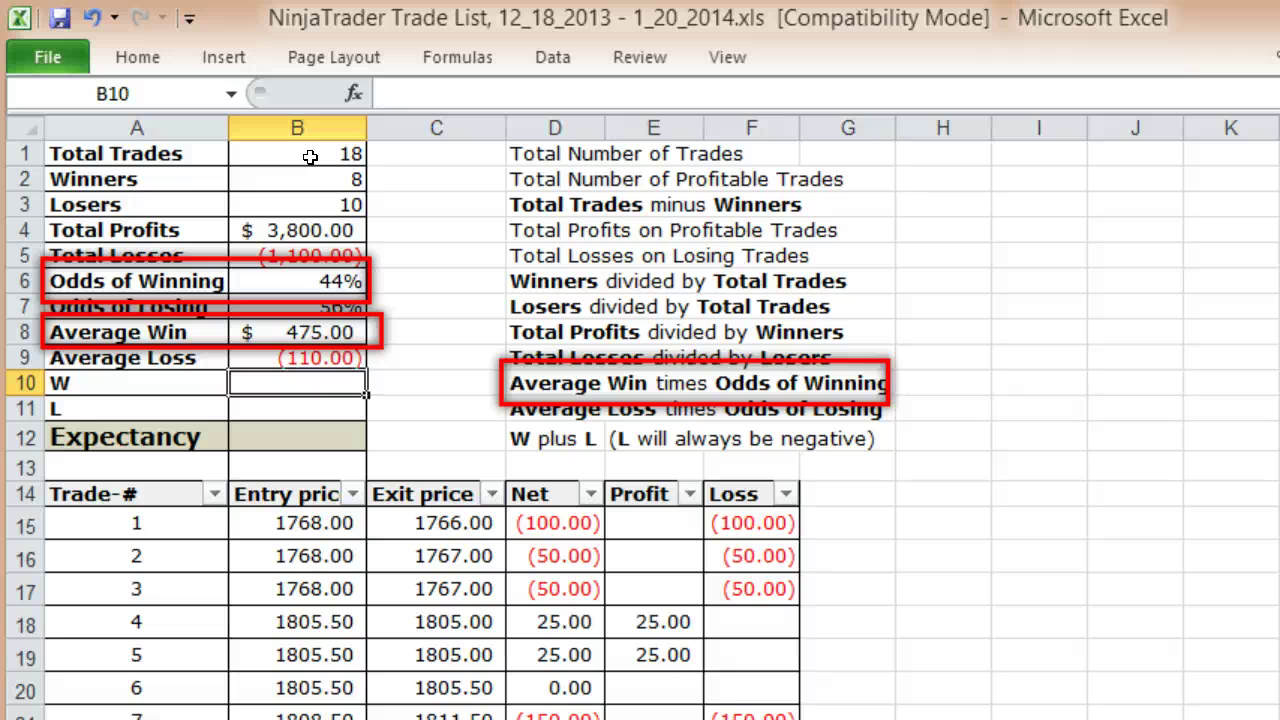
- Enter W in B10 as +B8*B6, giving $211.11
{"action": "key", "text": "Up"}
{"action": "key", "text": "Up"}
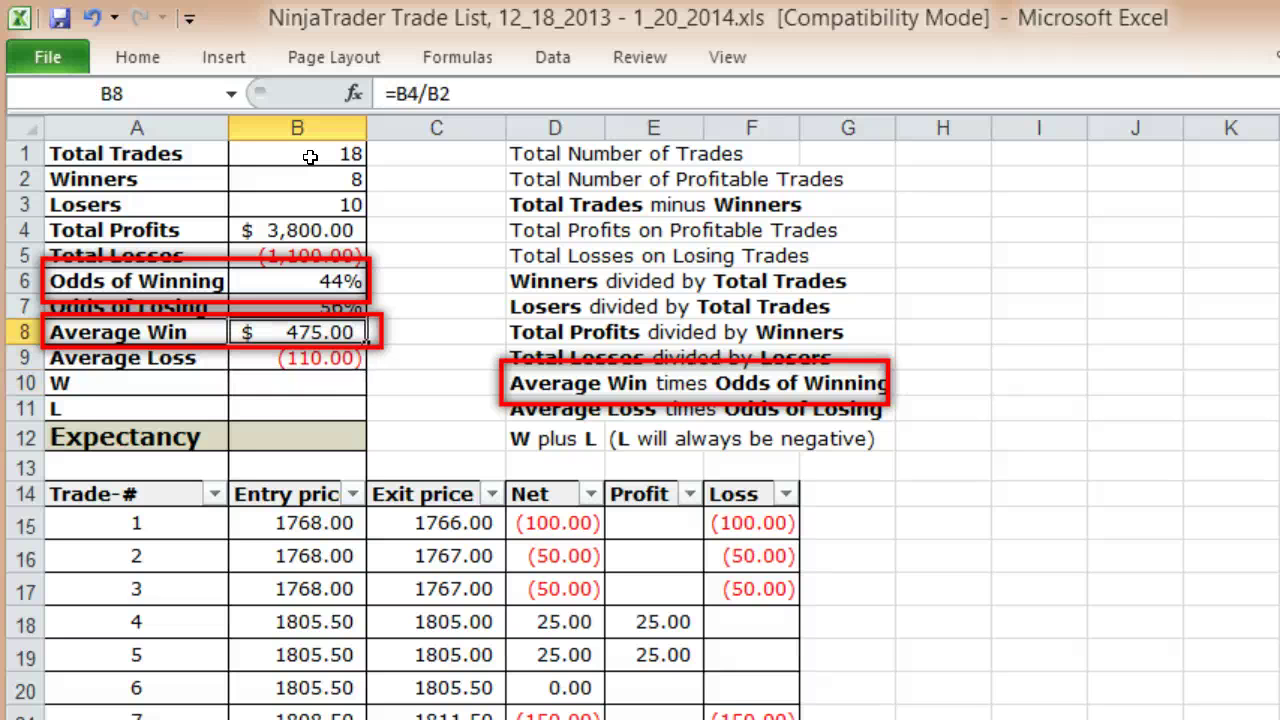
{"action": "key", "text": "Down"}
{"action": "key", "text": "Down"}
{"action": "type", "text": "+"}
{"action": "key", "text": "Up"}
{"action": "key", "text": "Up"}
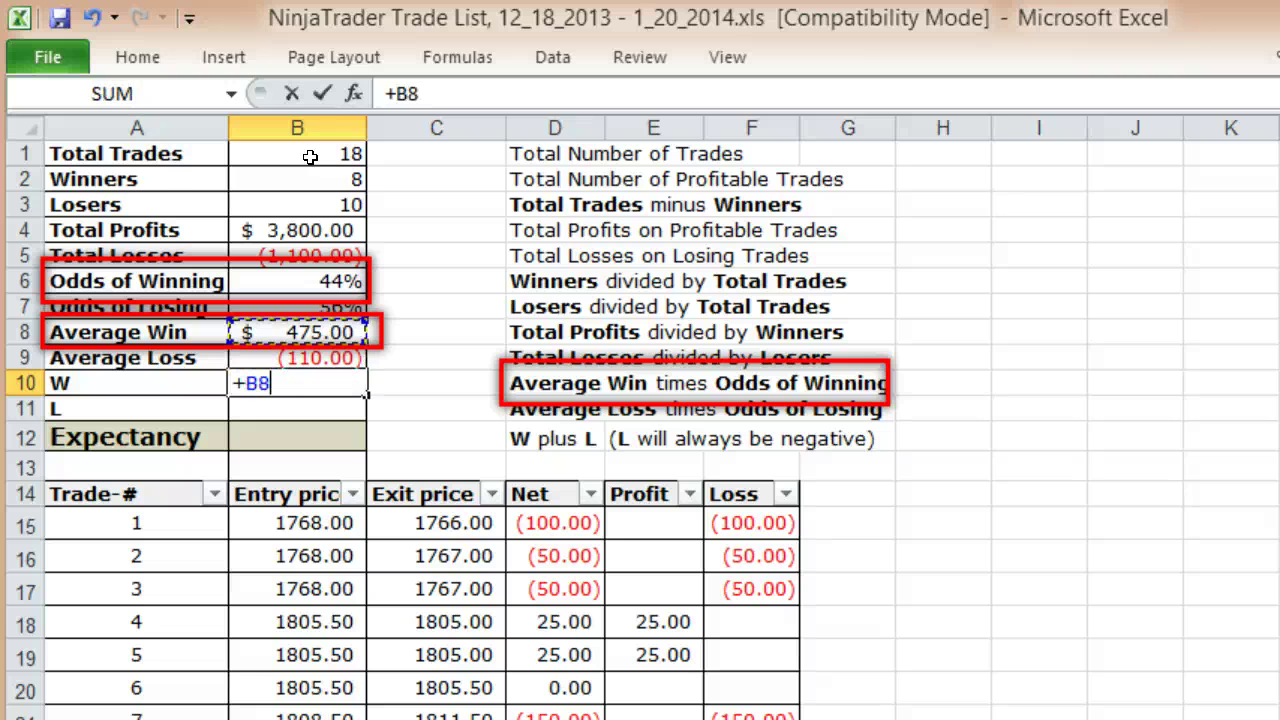
{"action": "type", "text": "*"}
{"action": "key", "text": "Up"}
{"action": "key", "text": "Up"}
{"action": "key", "text": "Up"}
{"action": "key", "text": "Up"}
{"action": "key", "text": "Tab"}
{"action": "key", "text": "Return"}
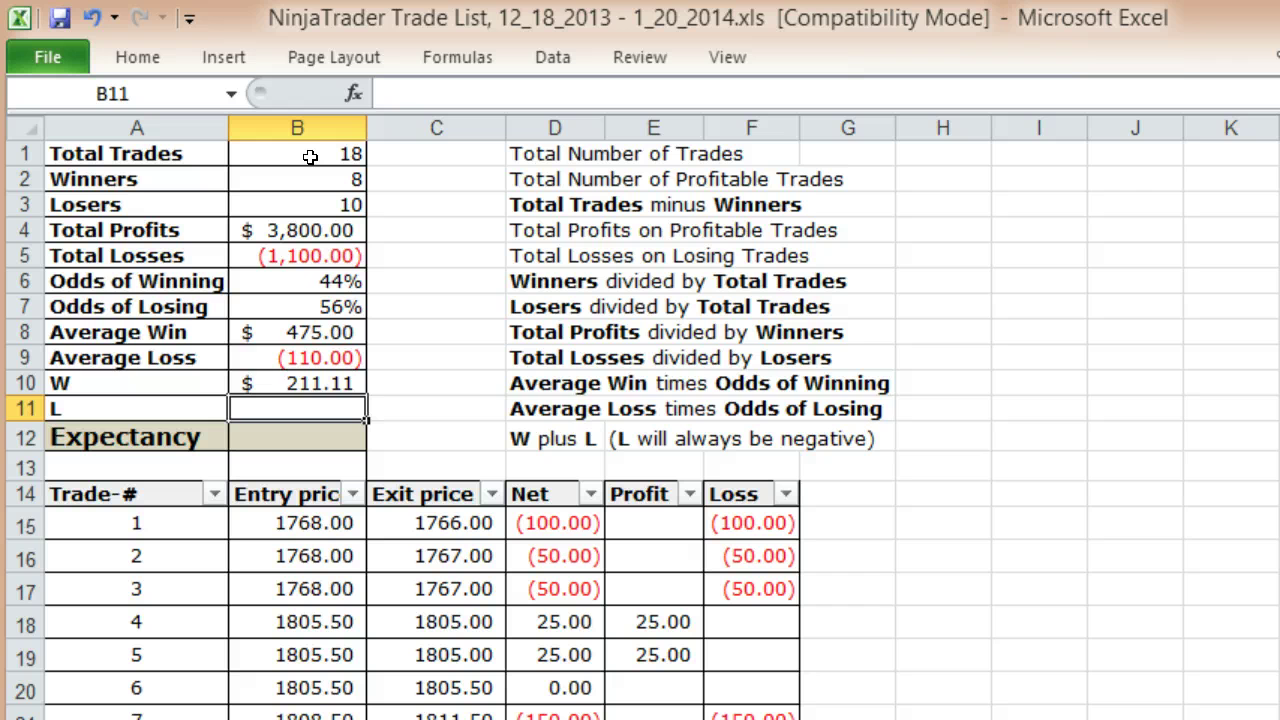
- Enter L in B11 as =B9*B7, giving (61.11)
{"action": "type", "text": "="}
{"action": "key", "text": "Up"}
{"action": "key", "text": "Up"}
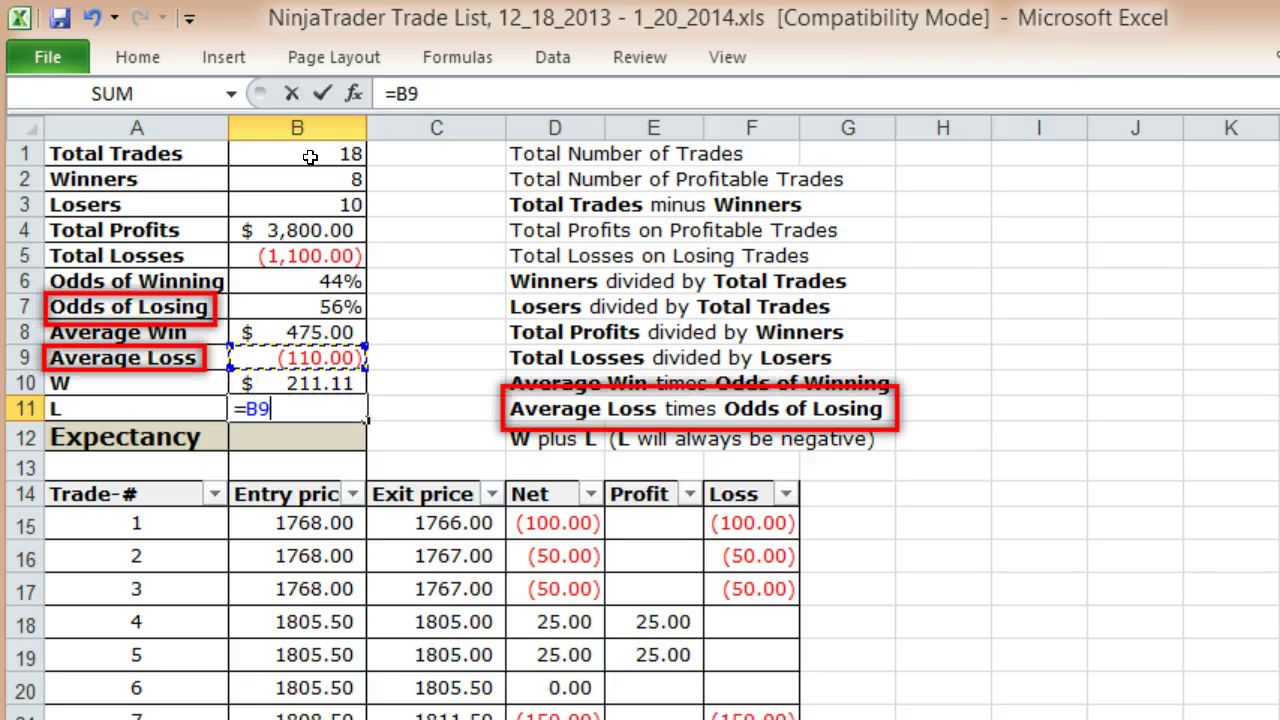
{"action": "type", "text": "*"}
{"action": "key", "text": "Up"}
{"action": "key", "text": "Up"}
{"action": "key", "text": "Up"}
{"action": "key", "text": "Up"}
{"action": "key", "text": "Tab"}
{"action": "key", "text": "Return"}
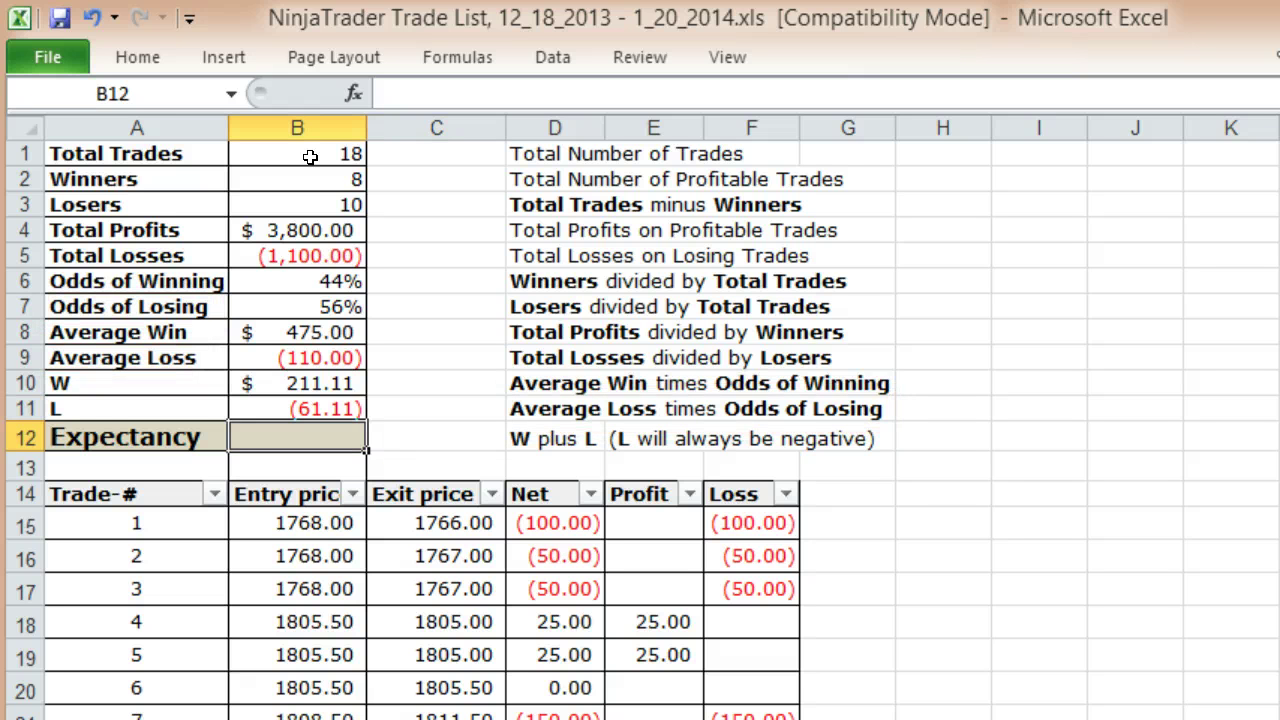
- Enter =B10+B11 in B12 so Expectancy reads $150.00
{"action": "type", "text": "="}
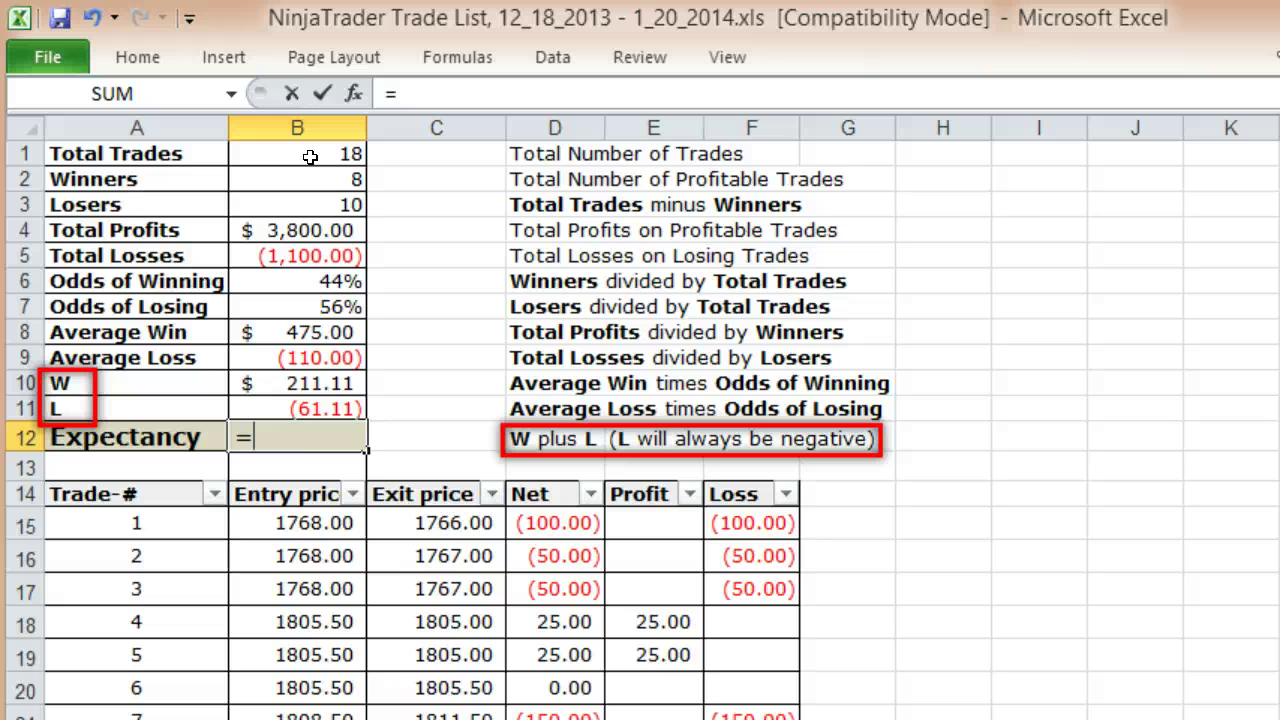
{"action": "key", "text": "Up"}
{"action": "key", "text": "Up"}
{"action": "type", "text": "+"}
{"action": "key", "text": "Up"}
{"action": "key", "text": "Tab"}
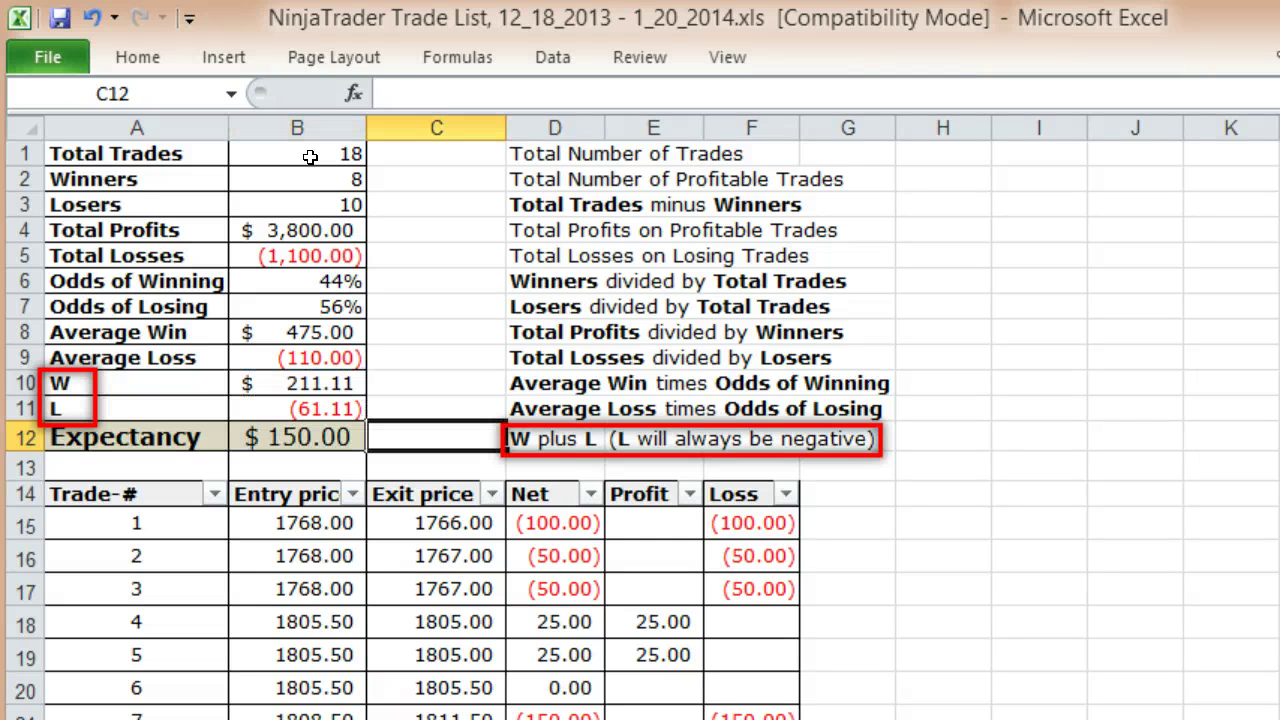